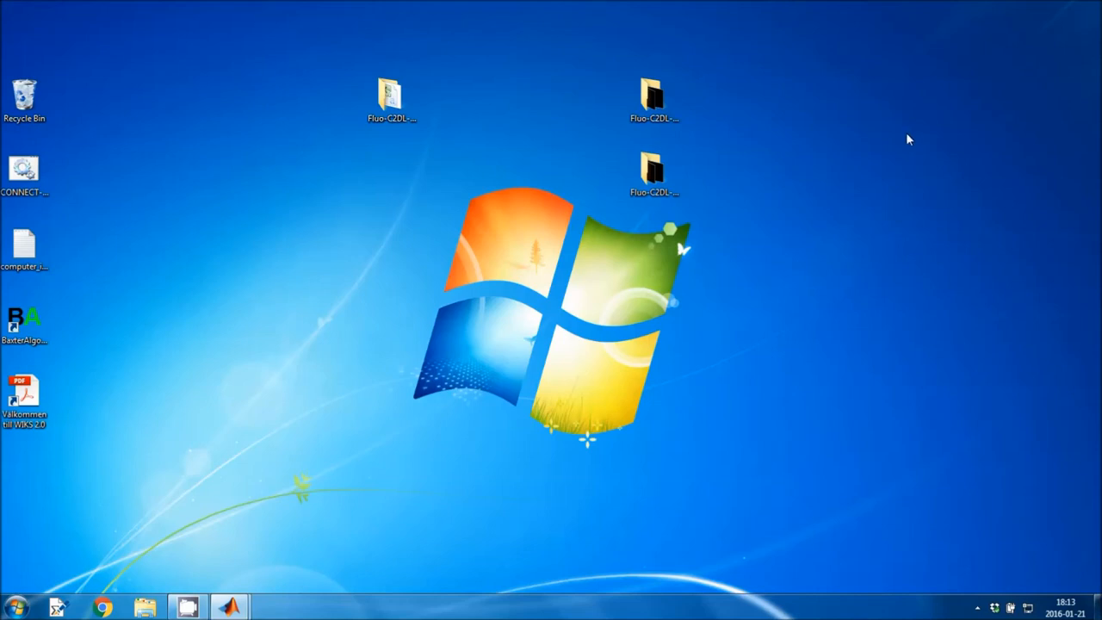
- Look through the contents of the Fluo-C2DL-MSC experiment folder on the desktop, then close it
{"action": "left_click", "coordinate": [398, 105]}
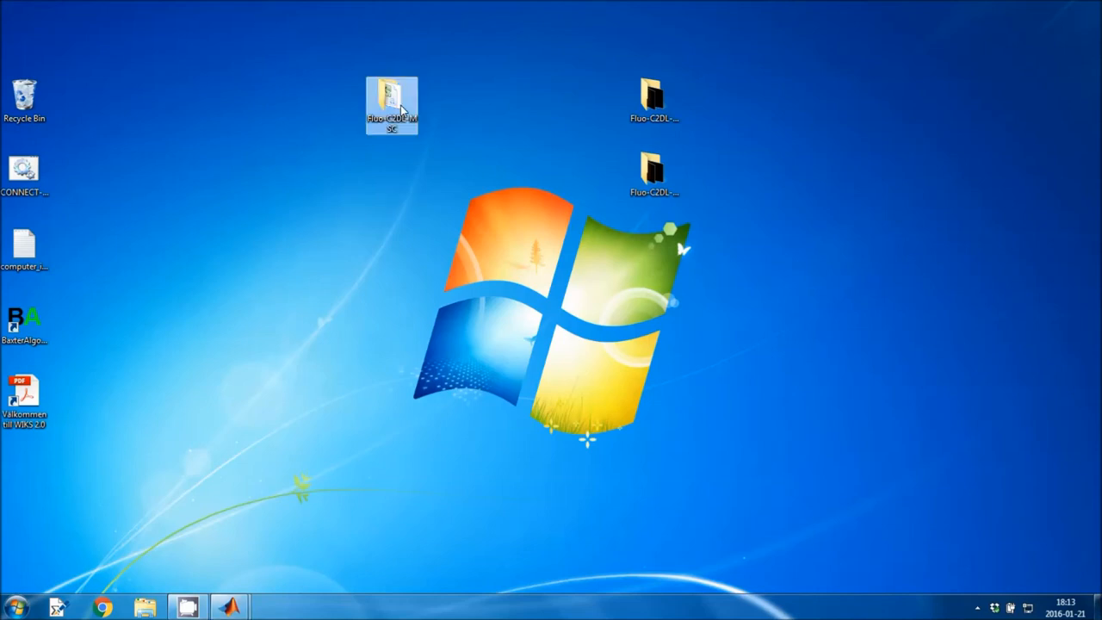
{"action": "double_click", "coordinate": [394, 115]}
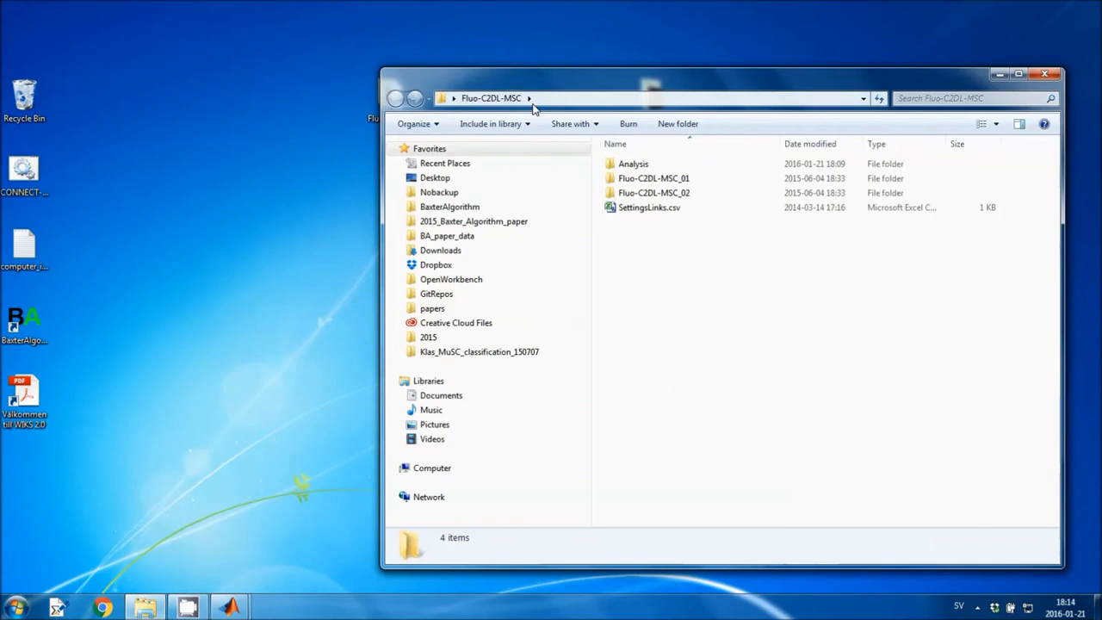
{"action": "left_click_drag", "start_coordinate": [544, 87], "coordinate": [263, 94]}
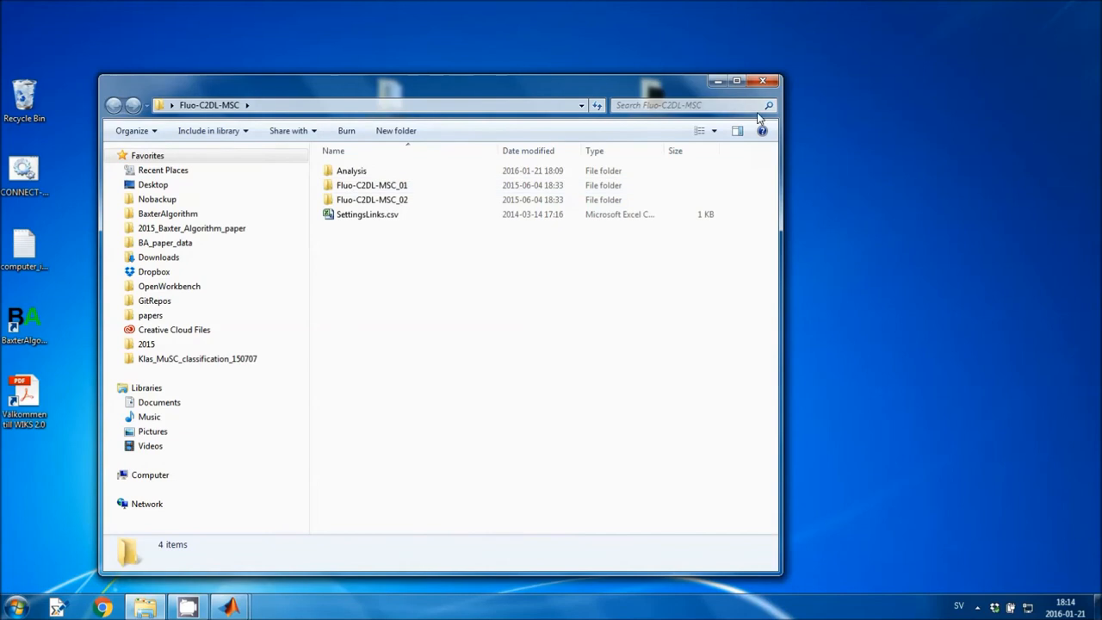
{"action": "left_click", "coordinate": [762, 81]}
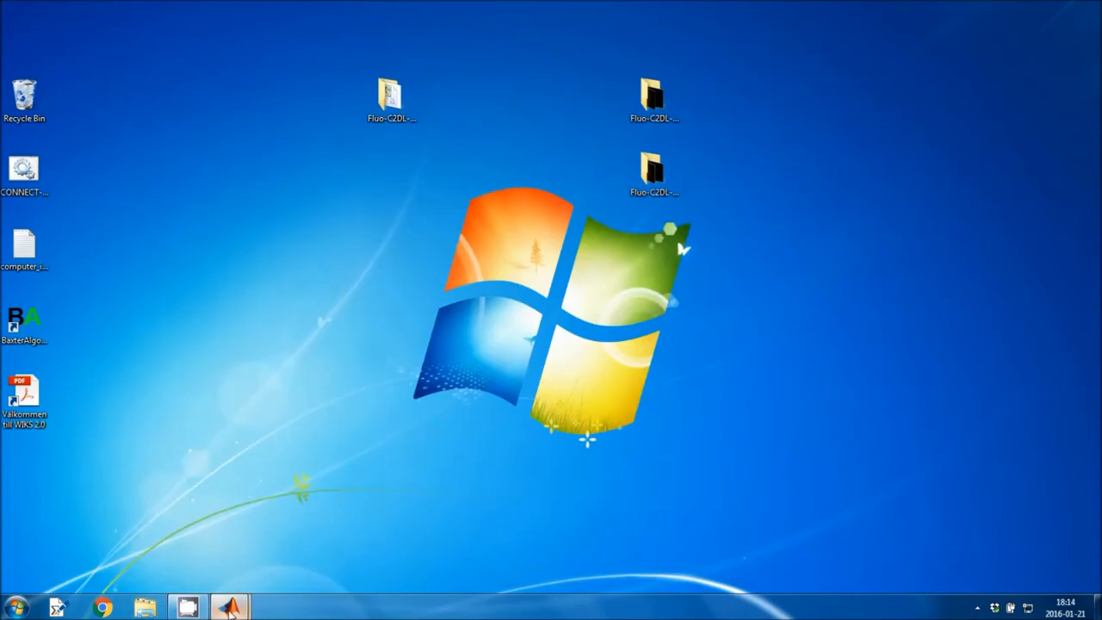
- Switch to BaxterAlgorithms and open the Fluo-C2DL-MSC folder from the desktop as an experiment
{"action": "mouse_move", "coordinate": [230, 609]}
{"action": "left_click", "coordinate": [286, 568]}
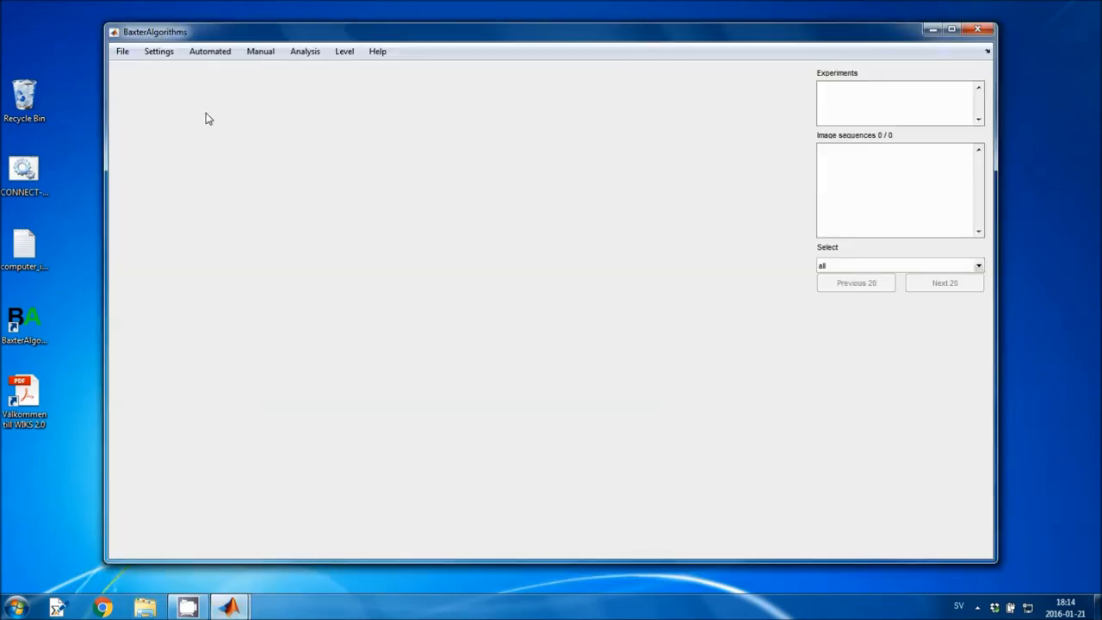
{"action": "left_click", "coordinate": [122, 51]}
{"action": "mouse_move", "coordinate": [155, 76]}
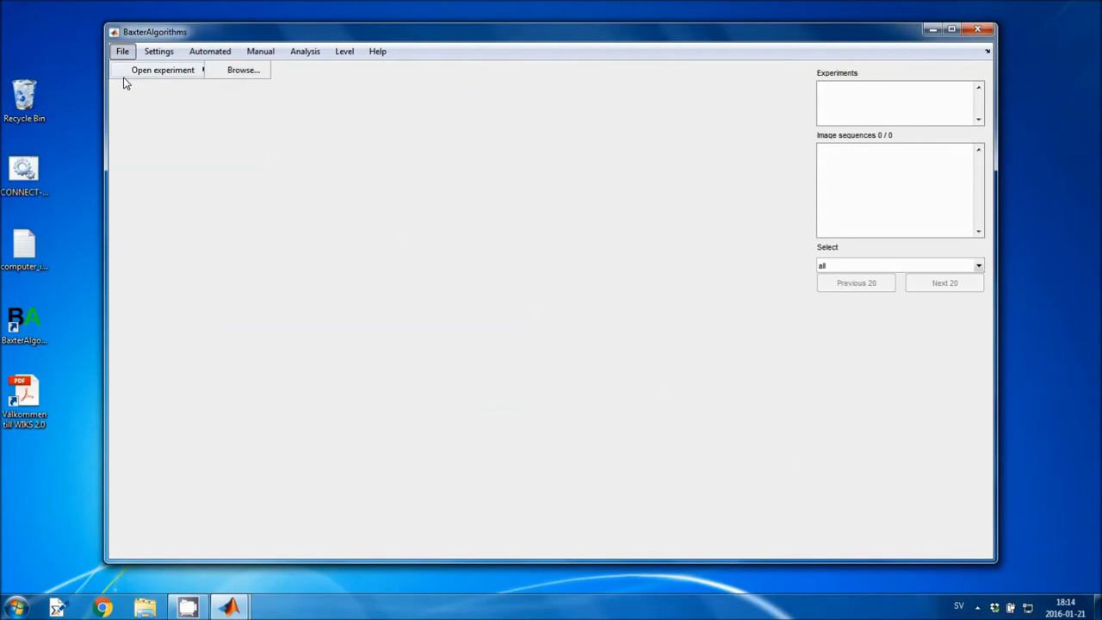
{"action": "left_click", "coordinate": [236, 75]}
{"action": "left_click", "coordinate": [348, 267]}
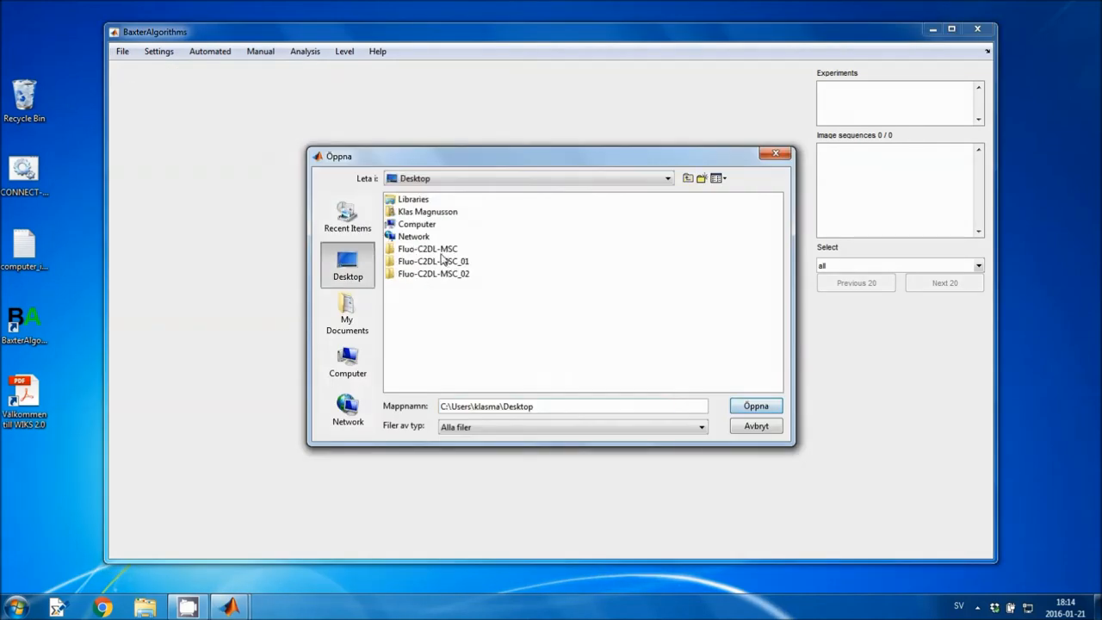
{"action": "left_click", "coordinate": [443, 249]}
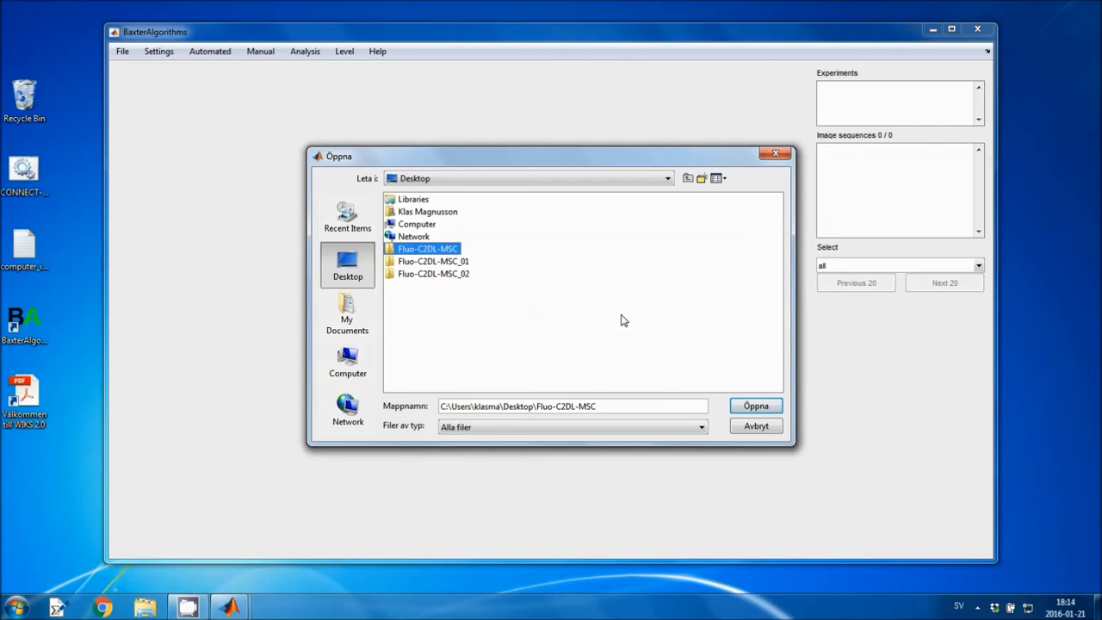
{"action": "left_click", "coordinate": [776, 408]}
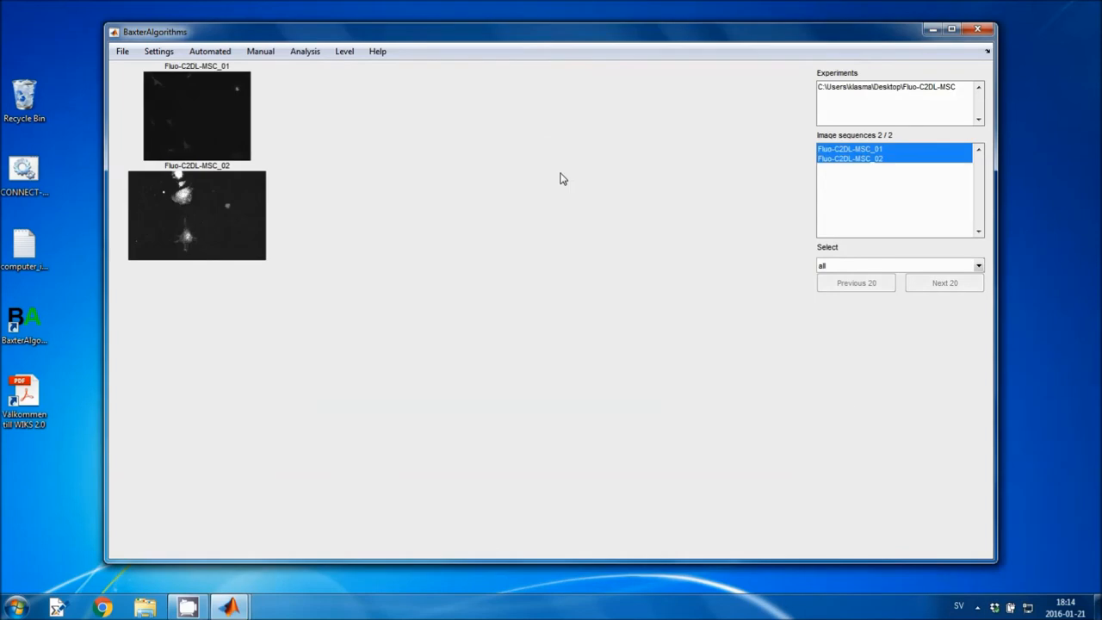
- Play the Fluo-C2DL-MSC_01 image sequence in the Cell Player, then close the player and minimize BaxterAlgorithms
{"action": "left_click", "coordinate": [258, 52]}
{"action": "left_click", "coordinate": [265, 68]}
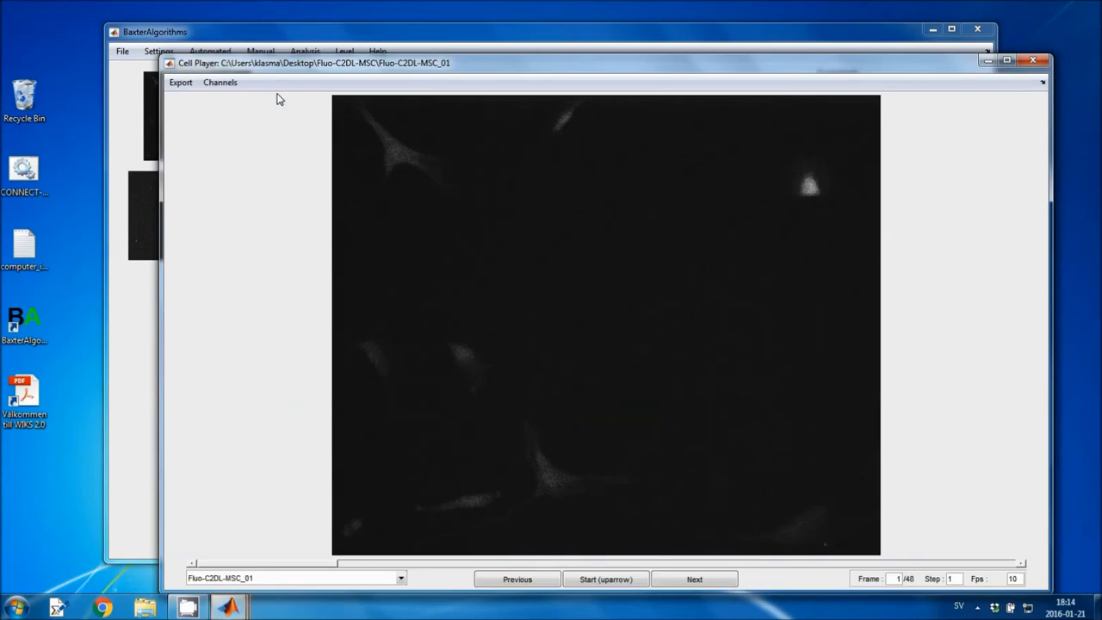
{"action": "left_click", "coordinate": [586, 580]}
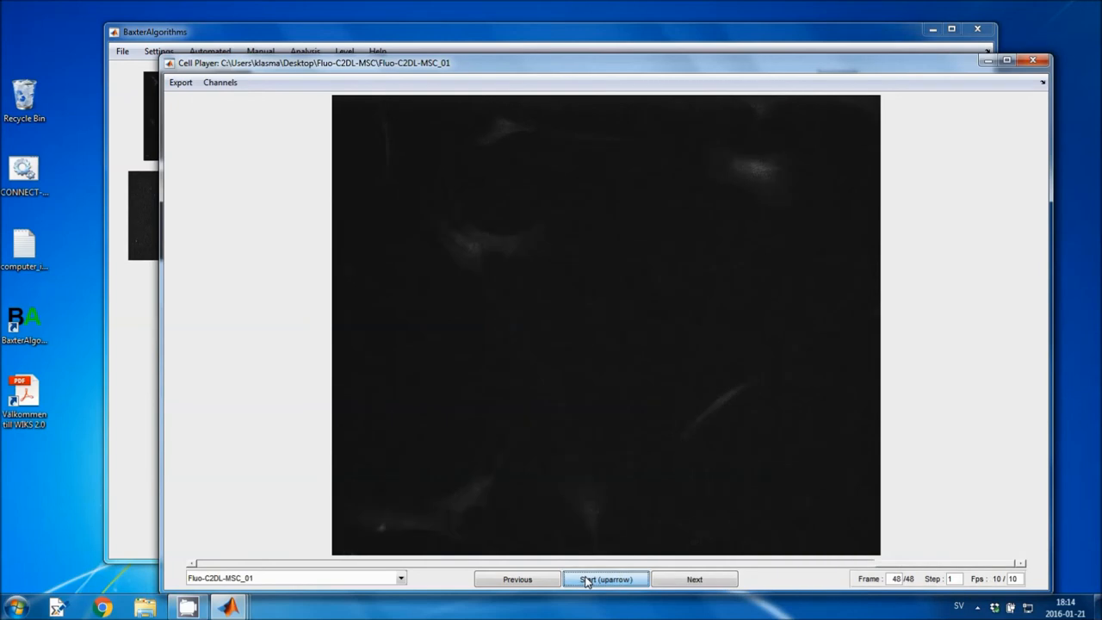
{"action": "left_click", "coordinate": [1036, 60]}
{"action": "left_click", "coordinate": [932, 32]}
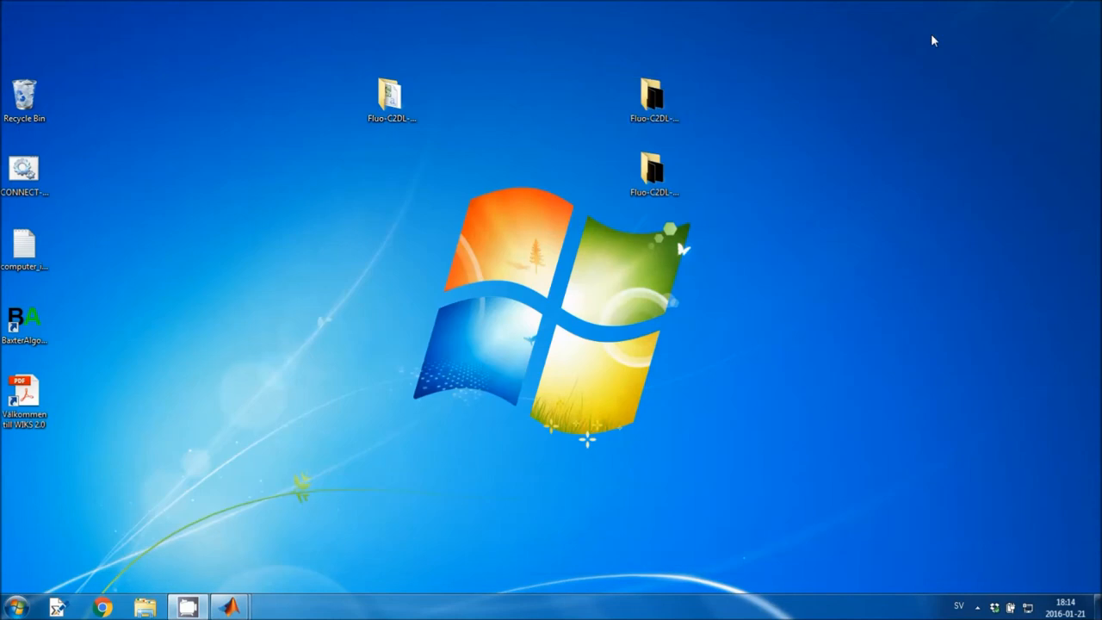
- Open the Fluo-C2DL-MSC_01 desktop folder containing the man_track images and select man_track000.tif
{"action": "double_click", "coordinate": [652, 96]}
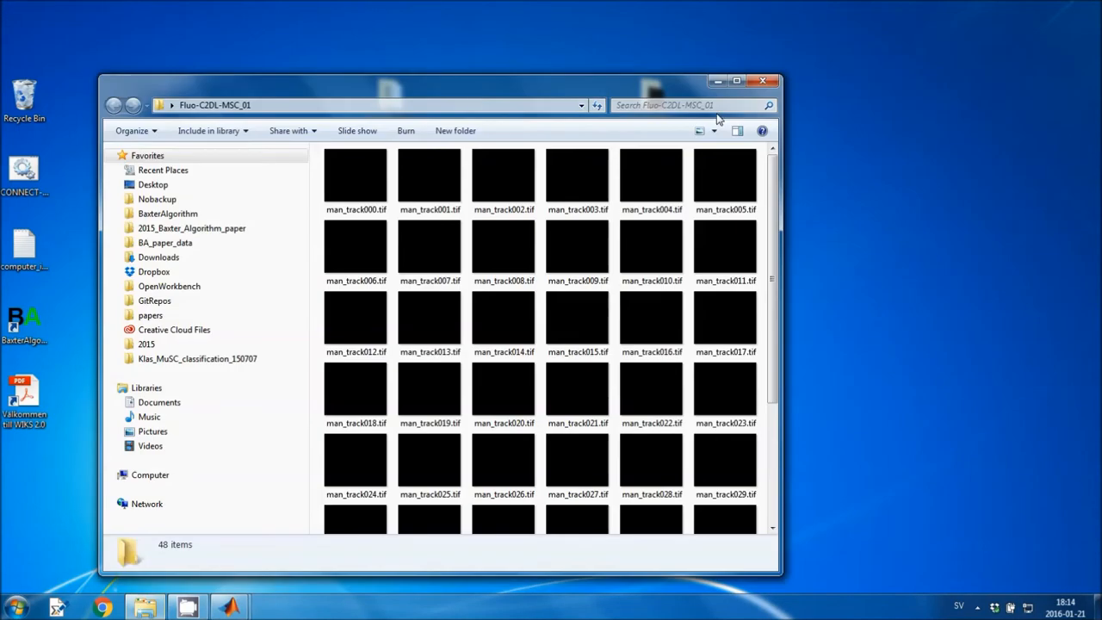
{"action": "left_click_drag", "start_coordinate": [470, 104], "coordinate": [736, 107]}
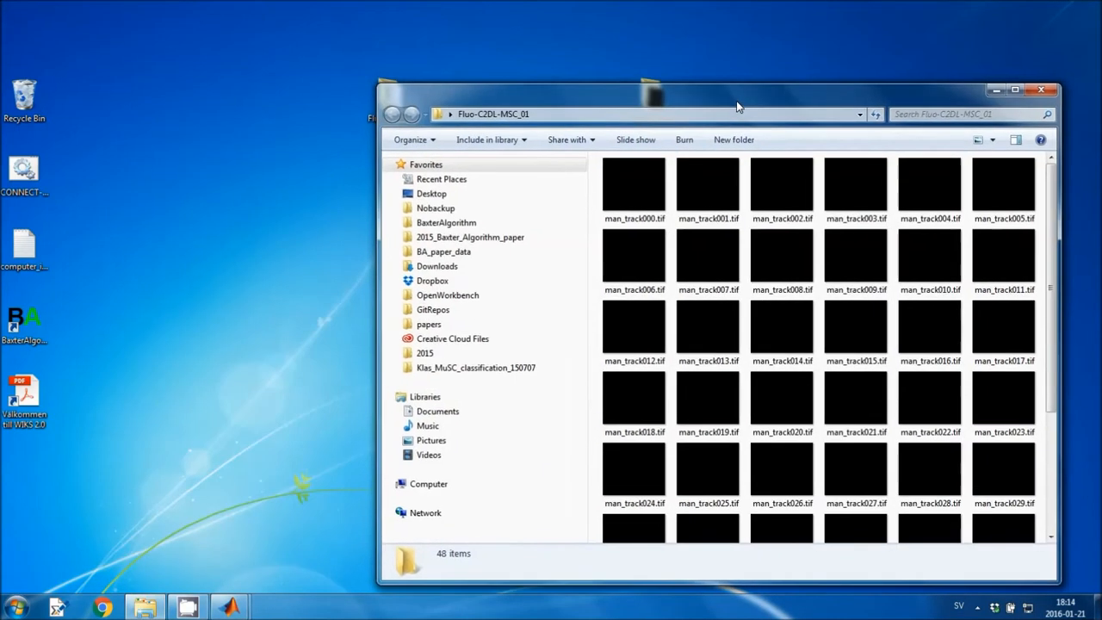
{"action": "left_click", "coordinate": [645, 187]}
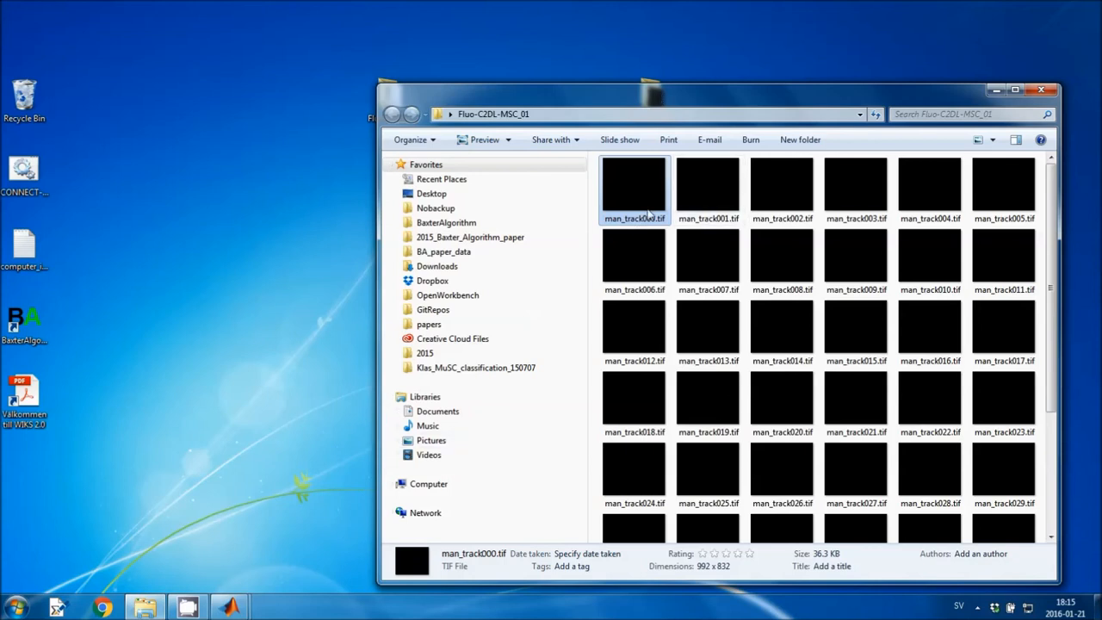
- Switch to MATLAB and read man_track001.tif from the desktop folder Fluo-C2DL-MSC_01 into the variable im using imread
{"action": "mouse_move", "coordinate": [225, 607]}
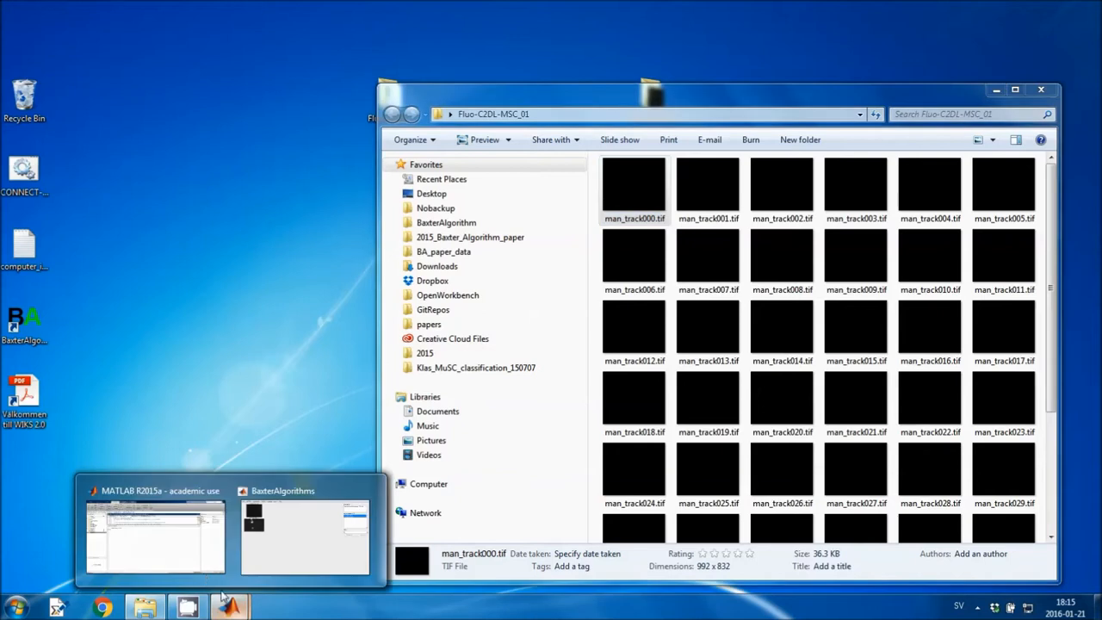
{"action": "left_click", "coordinate": [180, 551]}
{"action": "left_click", "coordinate": [576, 498]}
{"action": "type", "text": "im"}
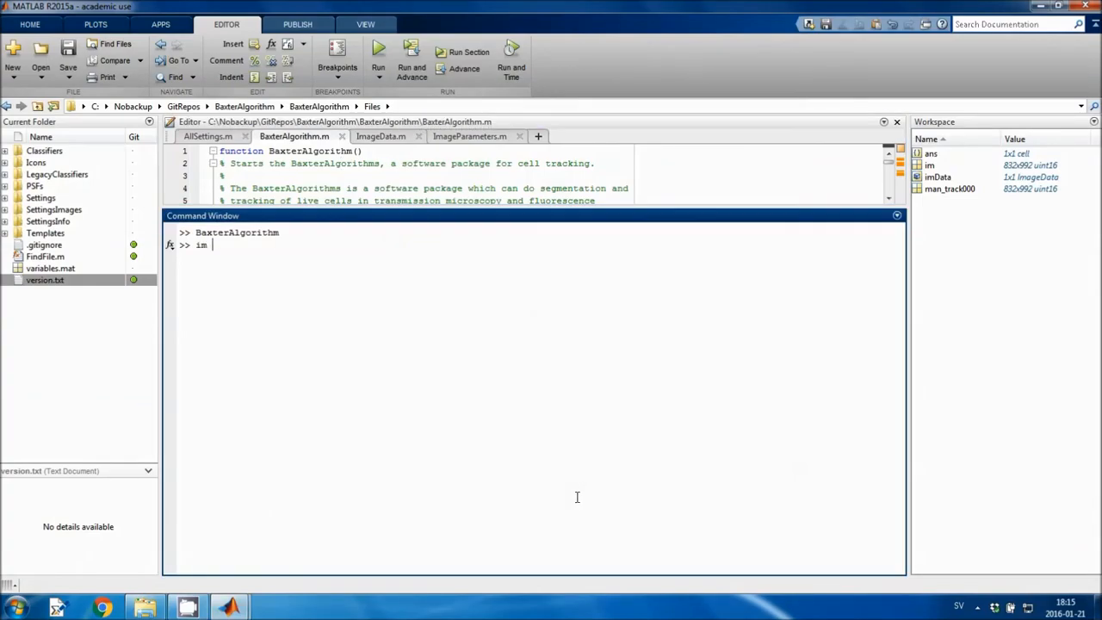
{"action": "type", "text": " = imread();"}
{"action": "key", "text": "Left"}
{"action": "key", "text": "Left"}
{"action": "type", "text": "''"}
{"action": "type", "text": "C:\\Users\\klasma\\Desktop\\Fluo-C2DL-MSC_01\\man_track001.tif"}
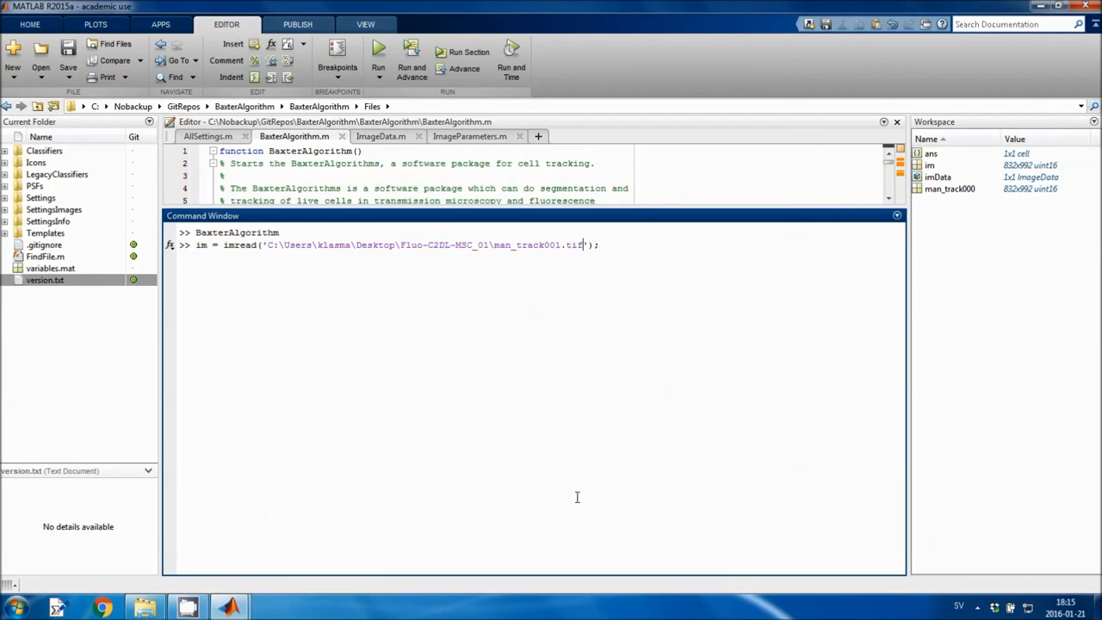
{"action": "key", "text": "Return"}
- Display im in a new figure using imagesc with the 'gray' colormap
{"action": "type", "text": "figure; im"}
{"action": "type", "text": "show"}
{"action": "key", "text": "BackSpace"}
{"action": "key", "text": "BackSpace"}
{"action": "key", "text": "BackSpace"}
{"action": "key", "text": "BackSpace"}
{"action": "key", "text": "BackSpace"}
{"action": "type", "text": "magesc()"}
{"action": "key", "text": "Left"}
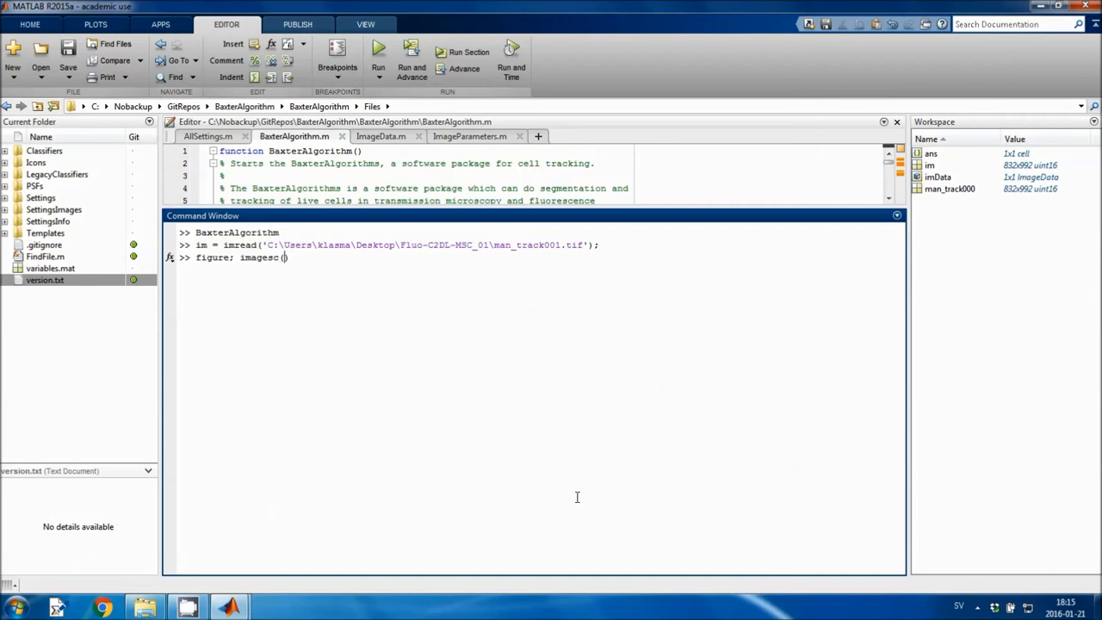
{"action": "type", "text": "im"}
{"action": "key", "text": "Right"}
{"action": "type", "text": ";"}
{"action": "type", "text": "colormap('gray"}
{"action": "key", "text": "Return"}
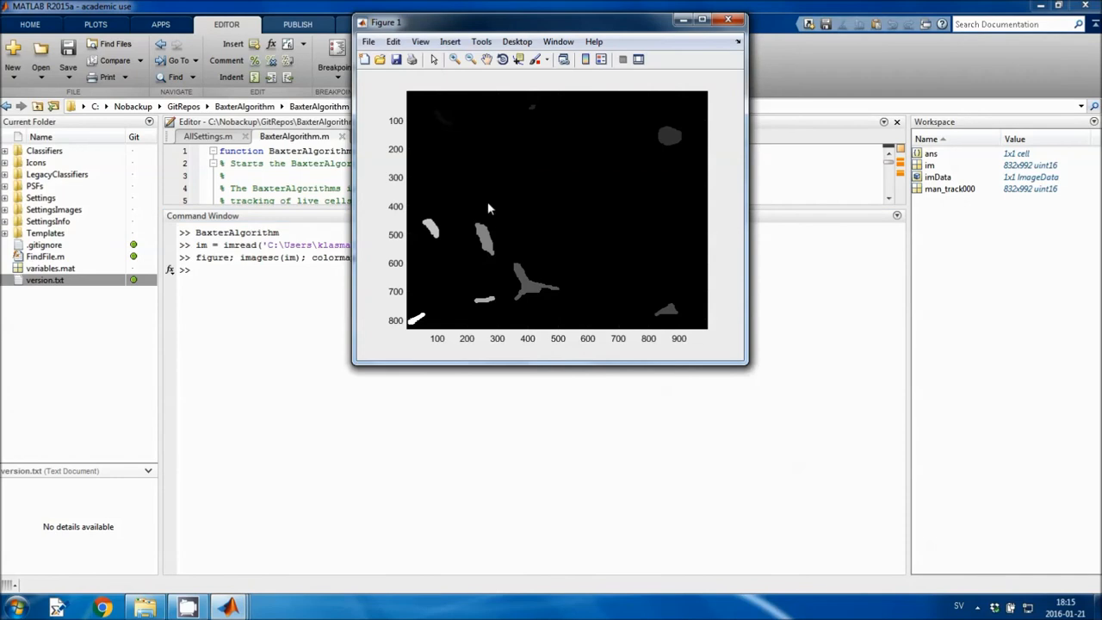
- Inspect the label index of several cell regions and the background with data cursors, then close the figure
{"action": "left_click", "coordinate": [518, 60]}
{"action": "left_click", "coordinate": [443, 121]}
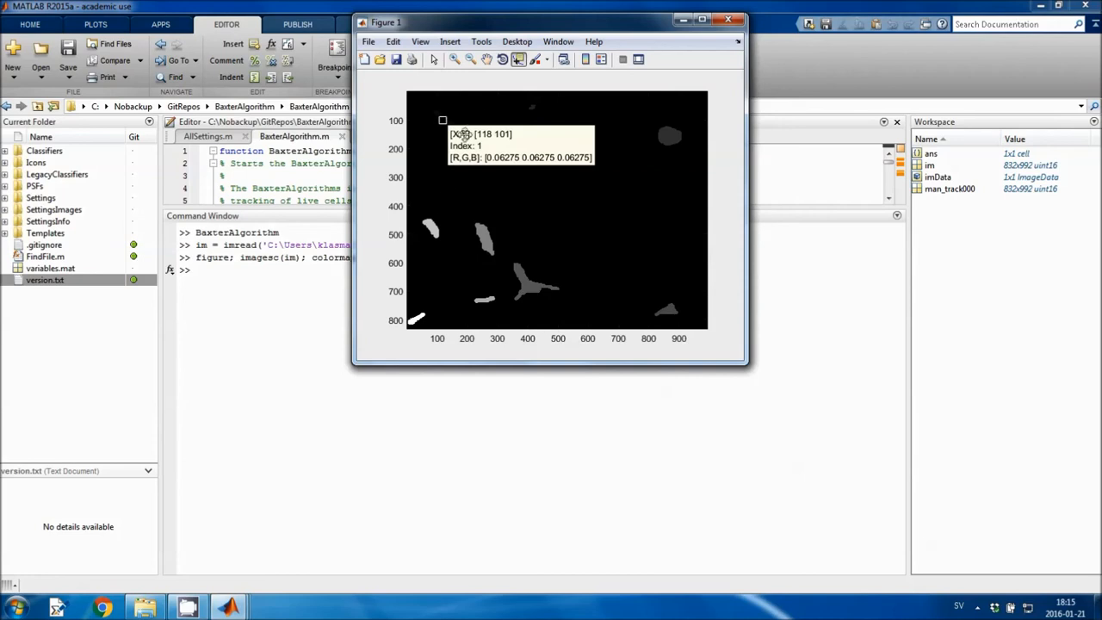
{"action": "left_click", "coordinate": [471, 113]}
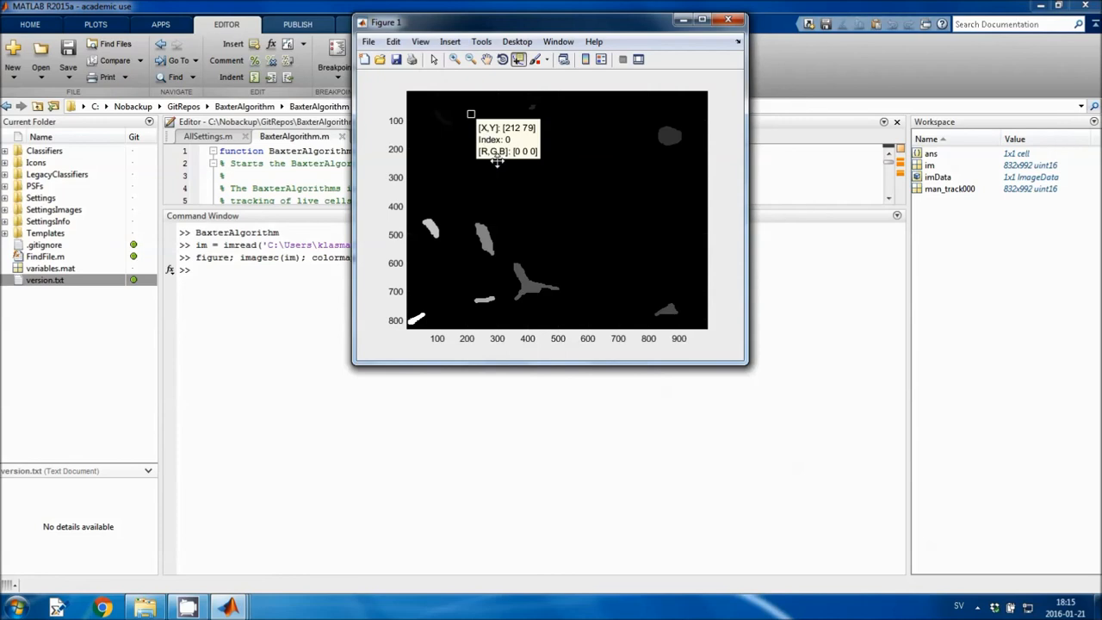
{"action": "left_click", "coordinate": [525, 289]}
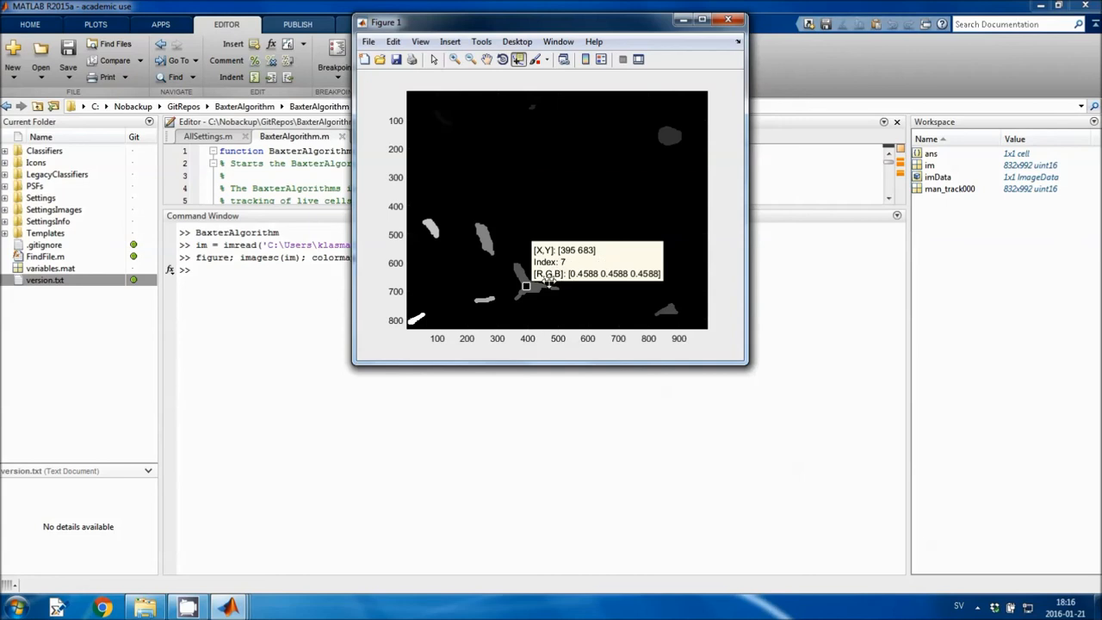
{"action": "key", "text": "Right"}
{"action": "key", "text": "Right"}
{"action": "key", "text": "Right"}
{"action": "key", "text": "Right"}
{"action": "key", "text": "Right"}
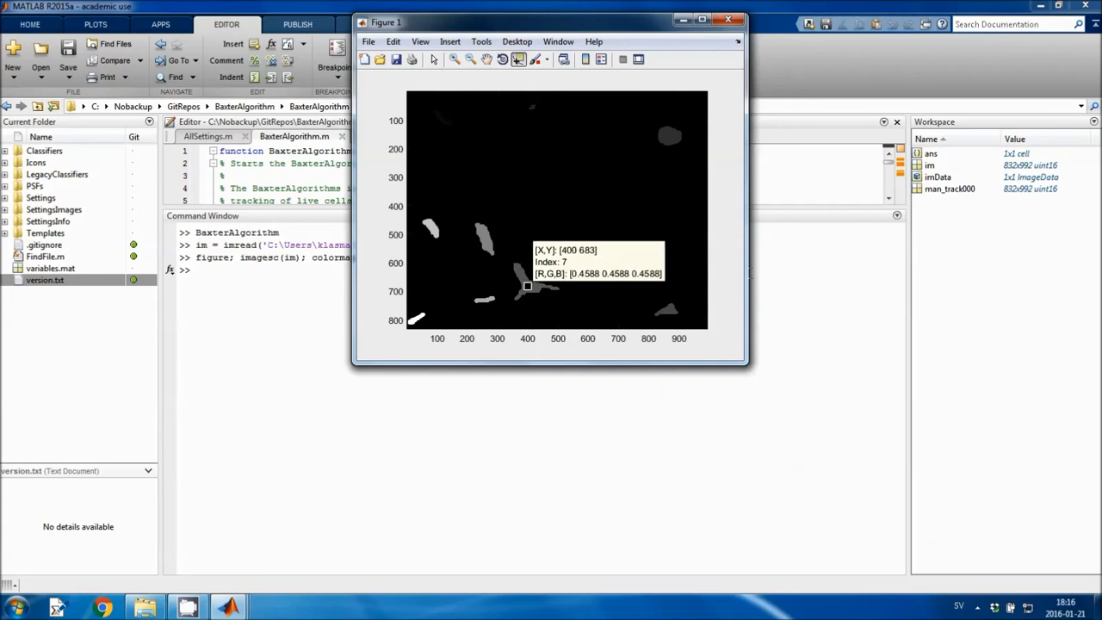
{"action": "key", "text": "Down"}
{"action": "key", "text": "Down"}
{"action": "key", "text": "Right"}
{"action": "key", "text": "Right"}
{"action": "key", "text": "Right"}
{"action": "key", "text": "Right"}
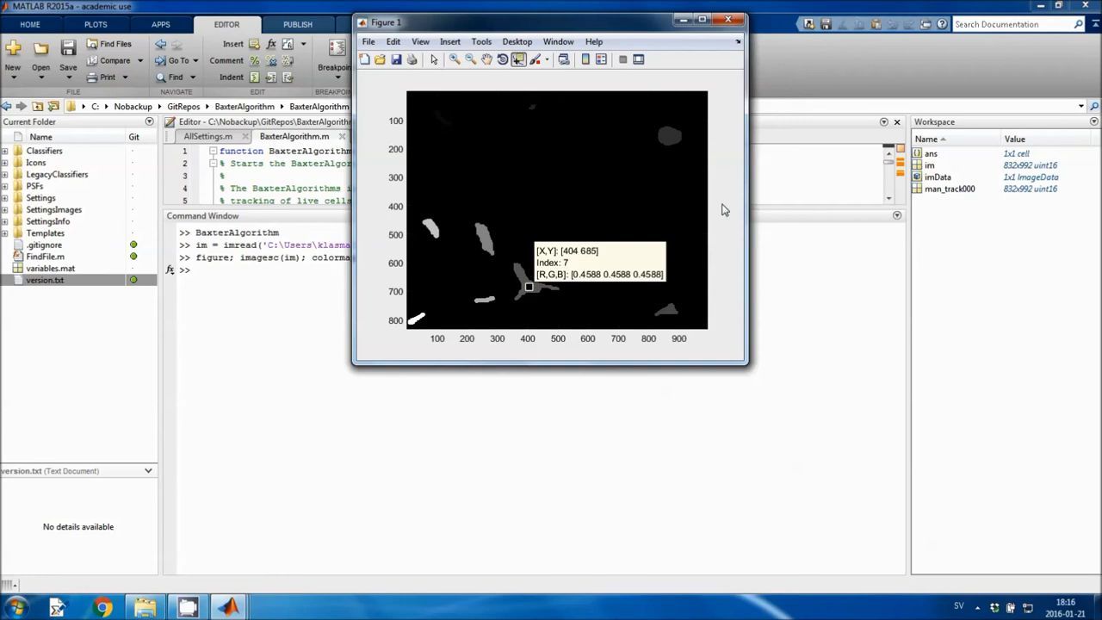
{"action": "left_click", "coordinate": [729, 21]}
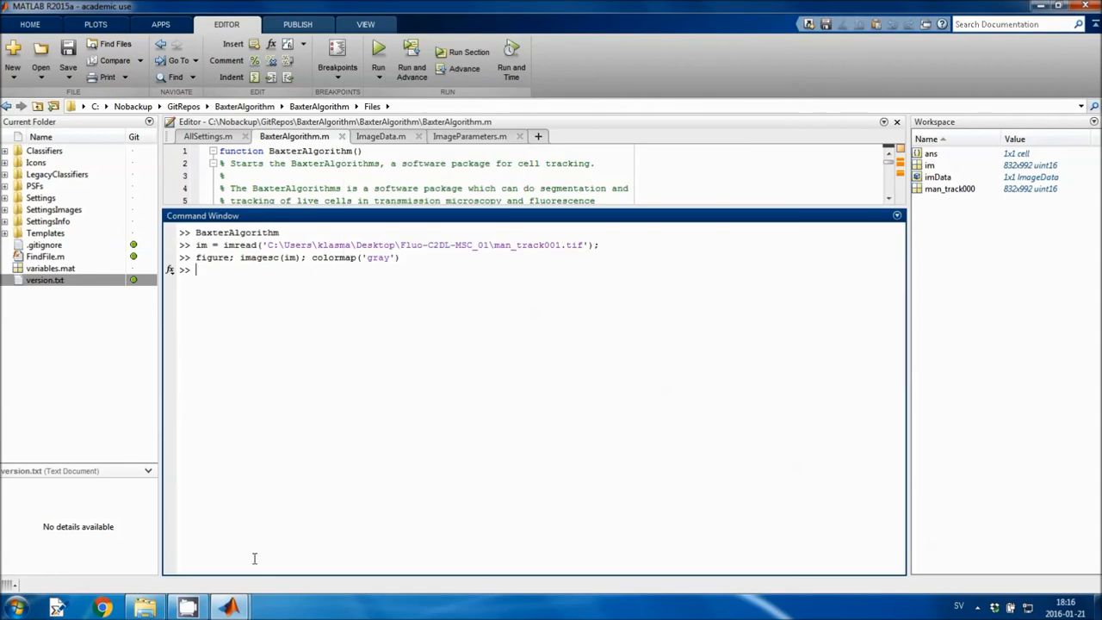
- Bring back the Fluo-C2DL-MSC_01 image folder, minimize MATLAB and move the folder window aside to uncover the Fluo-C2DL-MSC desktop folder
{"action": "left_click", "coordinate": [144, 608]}
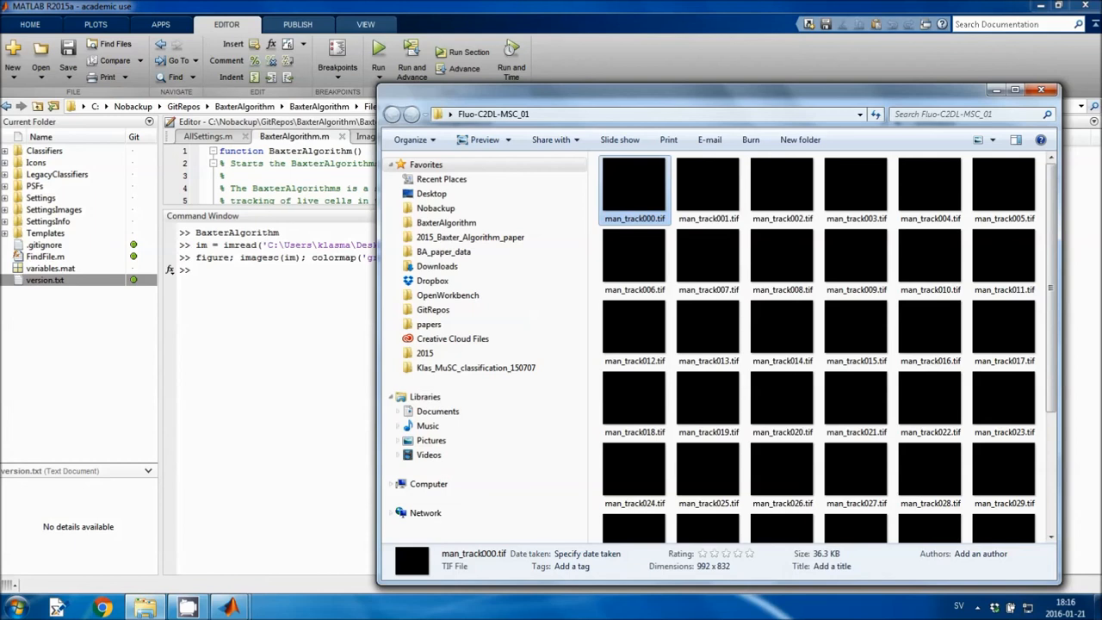
{"action": "left_click", "coordinate": [243, 610]}
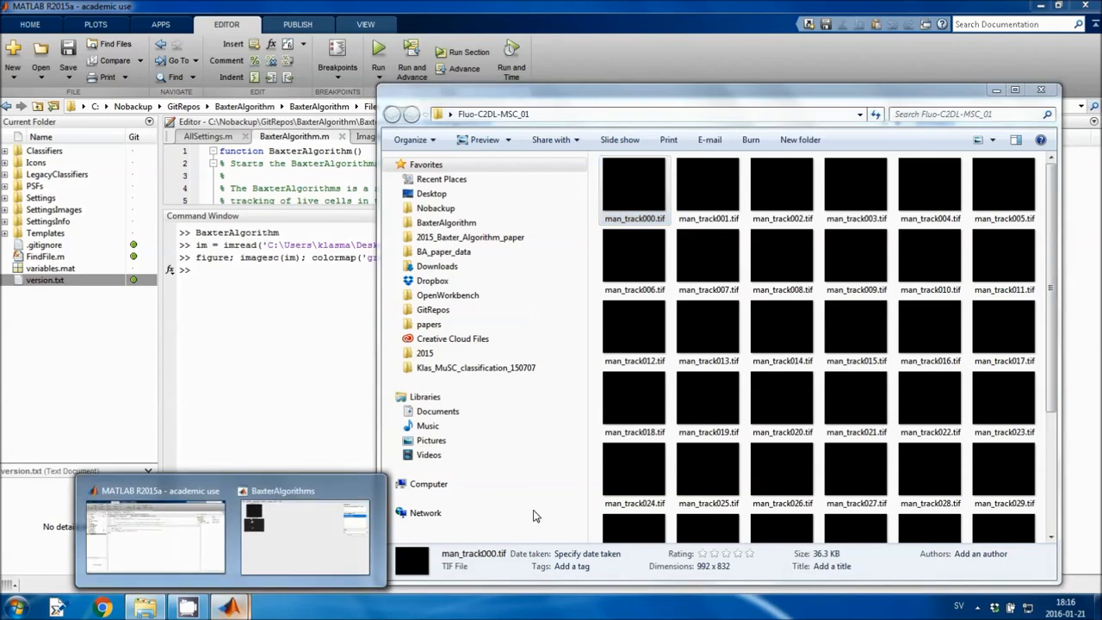
{"action": "left_click", "coordinate": [1043, 9]}
{"action": "left_click", "coordinate": [1040, 8]}
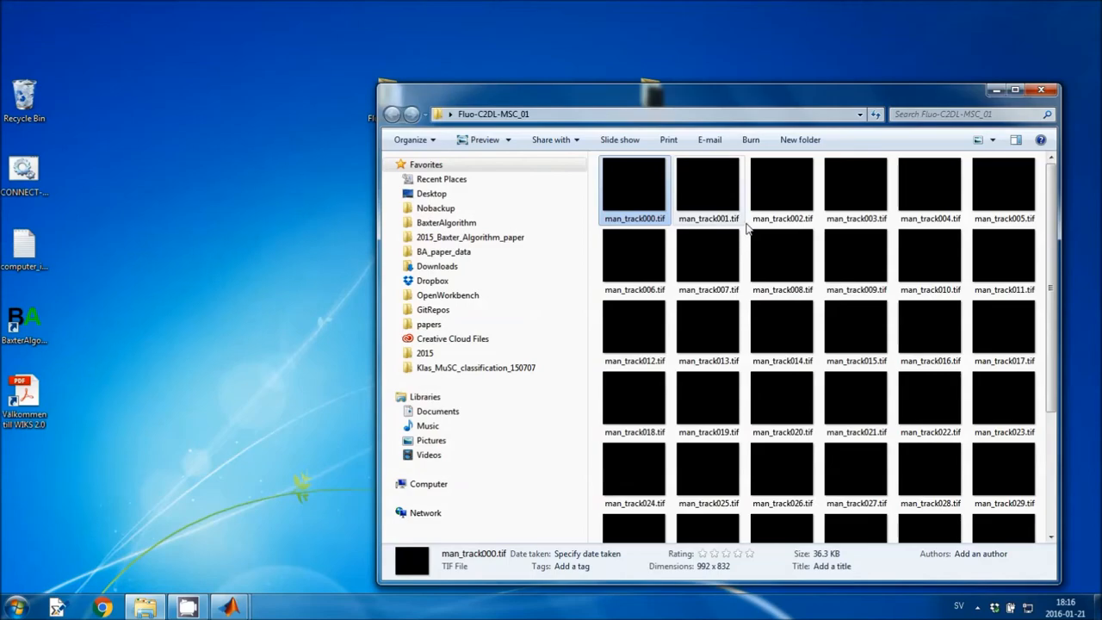
{"action": "left_click_drag", "start_coordinate": [431, 101], "coordinate": [559, 95]}
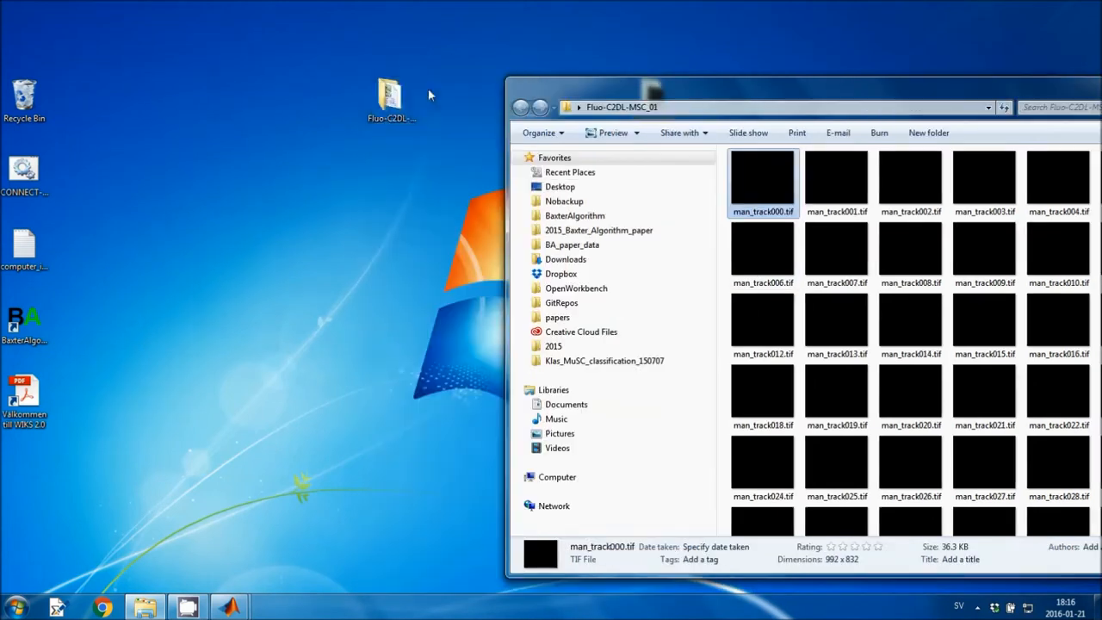
- Open the Analysis folder inside the desktop folder Fluo-C2DL-MSC and create a new folder there named SegmentationGroundTruth
{"action": "double_click", "coordinate": [389, 96]}
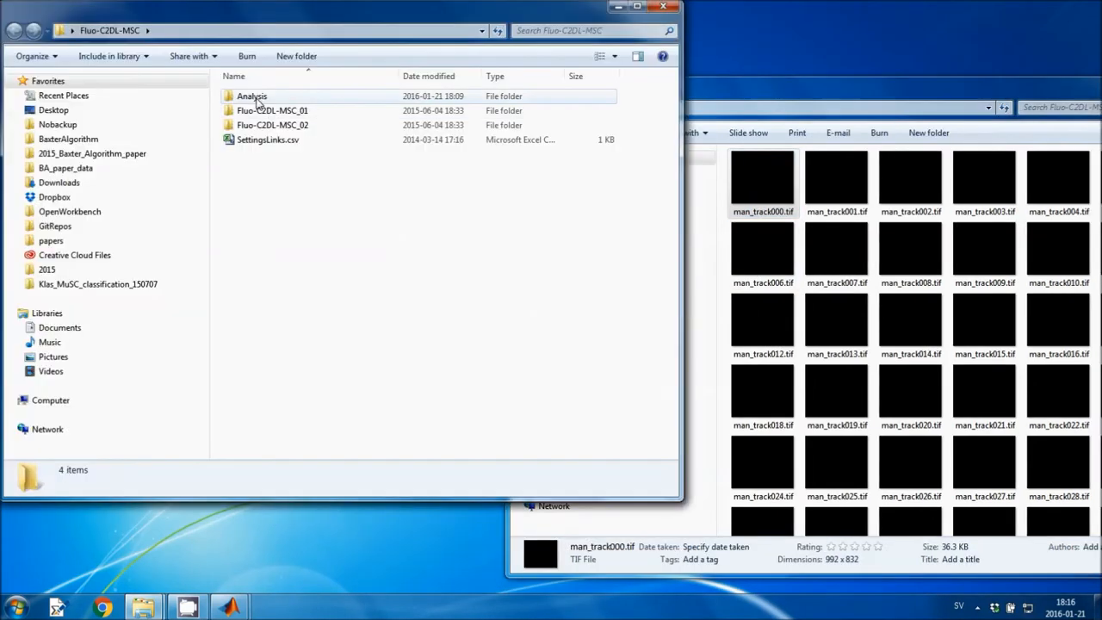
{"action": "double_click", "coordinate": [259, 99]}
{"action": "right_click", "coordinate": [284, 195]}
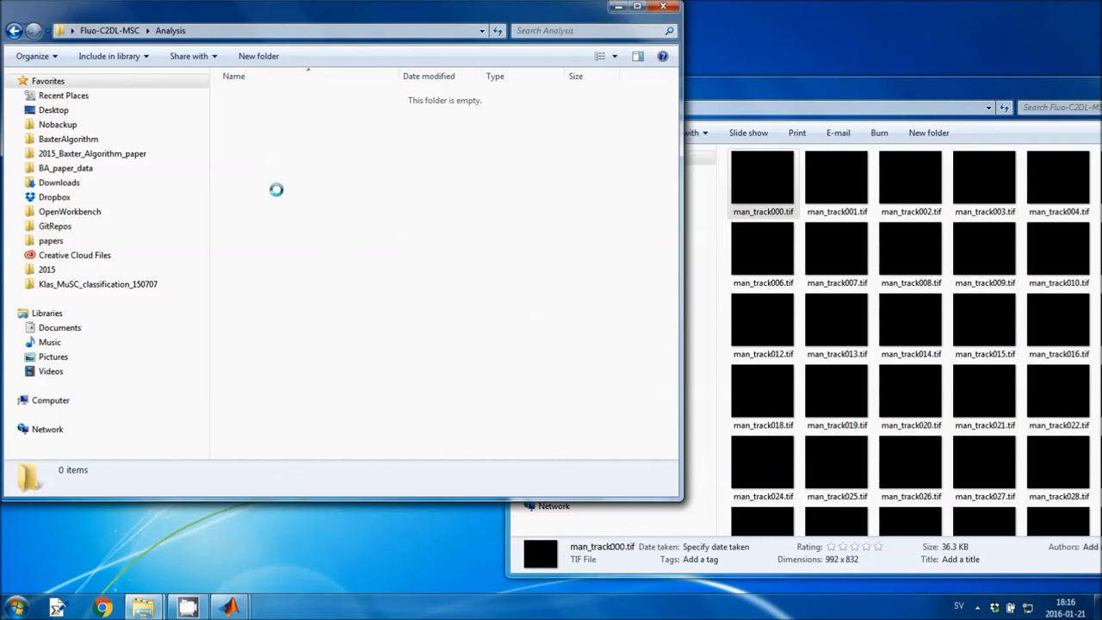
{"action": "mouse_move", "coordinate": [313, 443]}
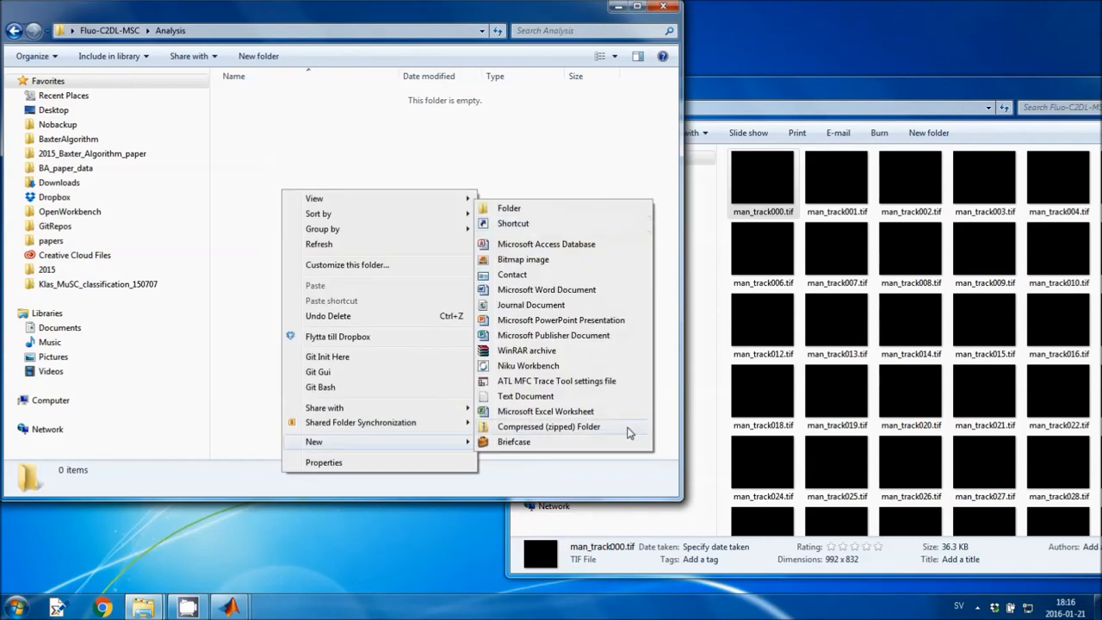
{"action": "left_click", "coordinate": [525, 212]}
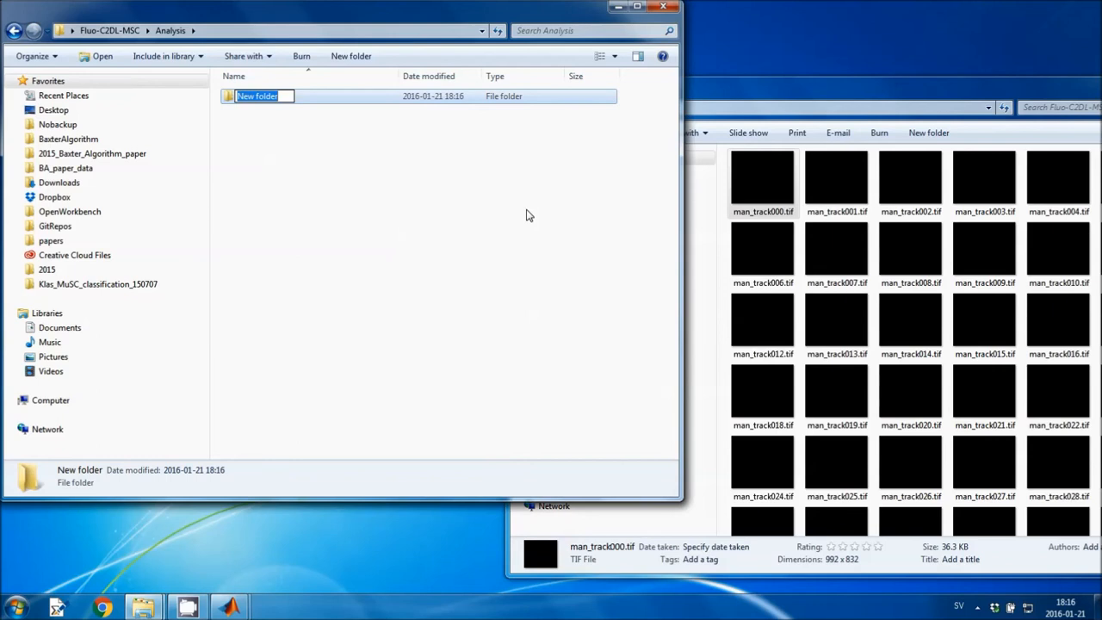
{"action": "type", "text": "Segemn"}
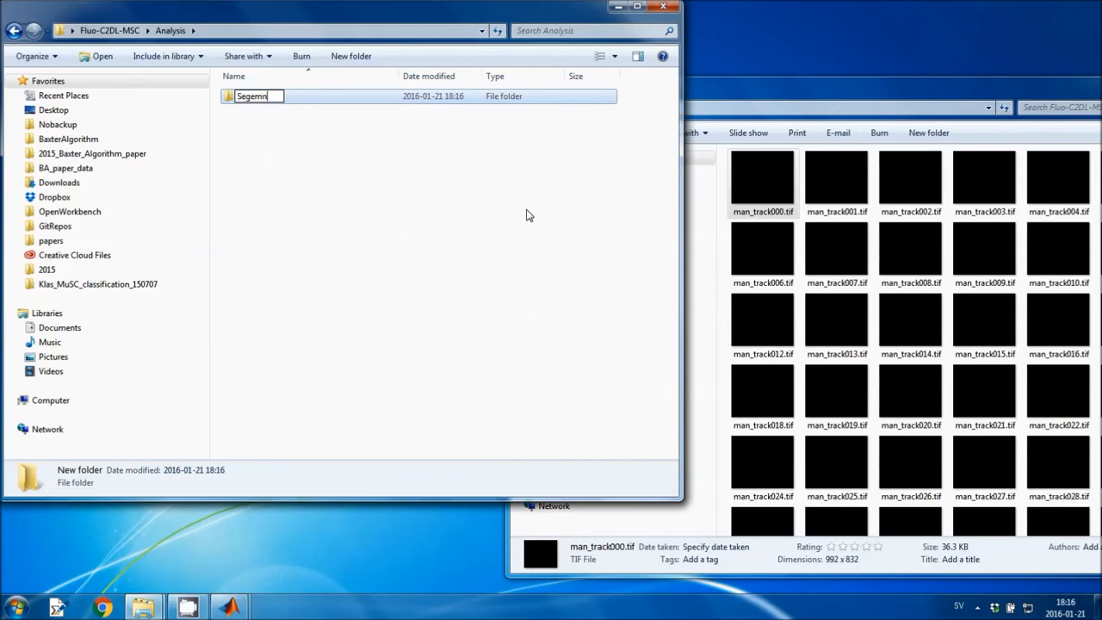
{"action": "key", "text": "BackSpace"}
{"action": "key", "text": "BackSpace"}
{"action": "key", "text": "BackSpace"}
{"action": "key", "text": "BackSpace"}
{"action": "type", "text": "gmentationGroundTruth"}
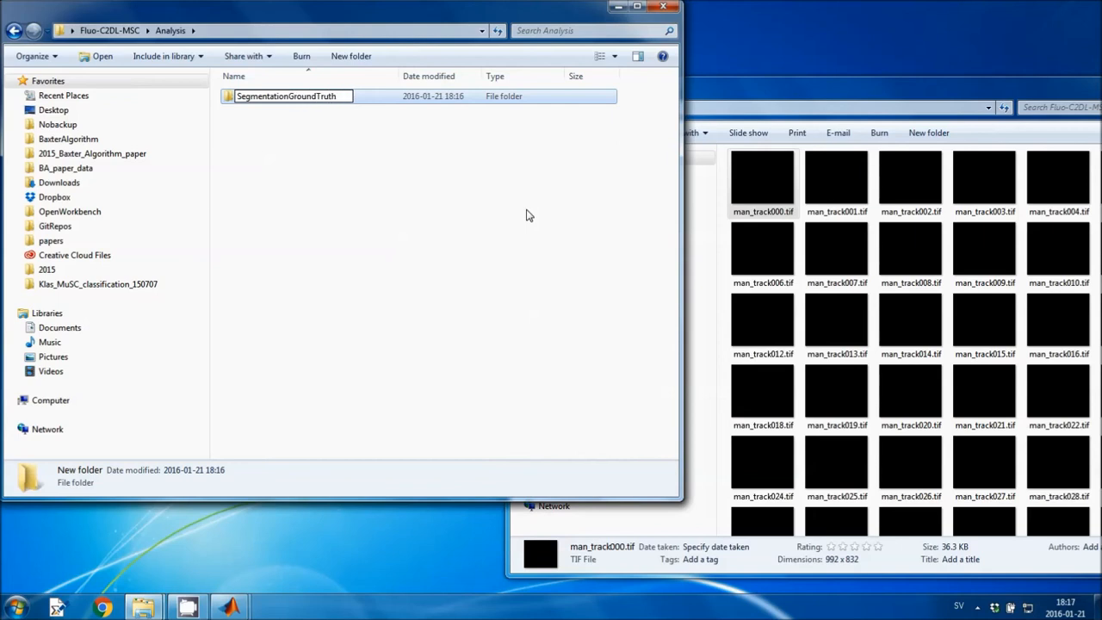
{"action": "key", "text": "Return"}
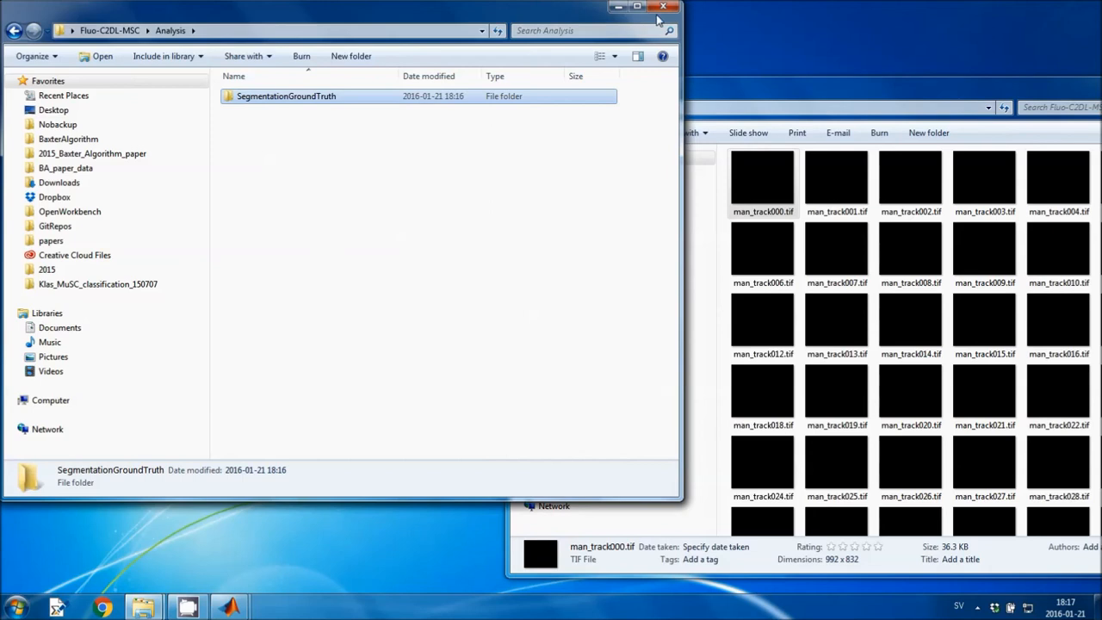
- Clear the overlapping windows and move the desktop label folders Fluo-C2DL-MSC_01 and Fluo-C2DL-MSC_02 into SegmentationGroundTruth
{"action": "left_click_drag", "start_coordinate": [560, 15], "coordinate": [552, 129]}
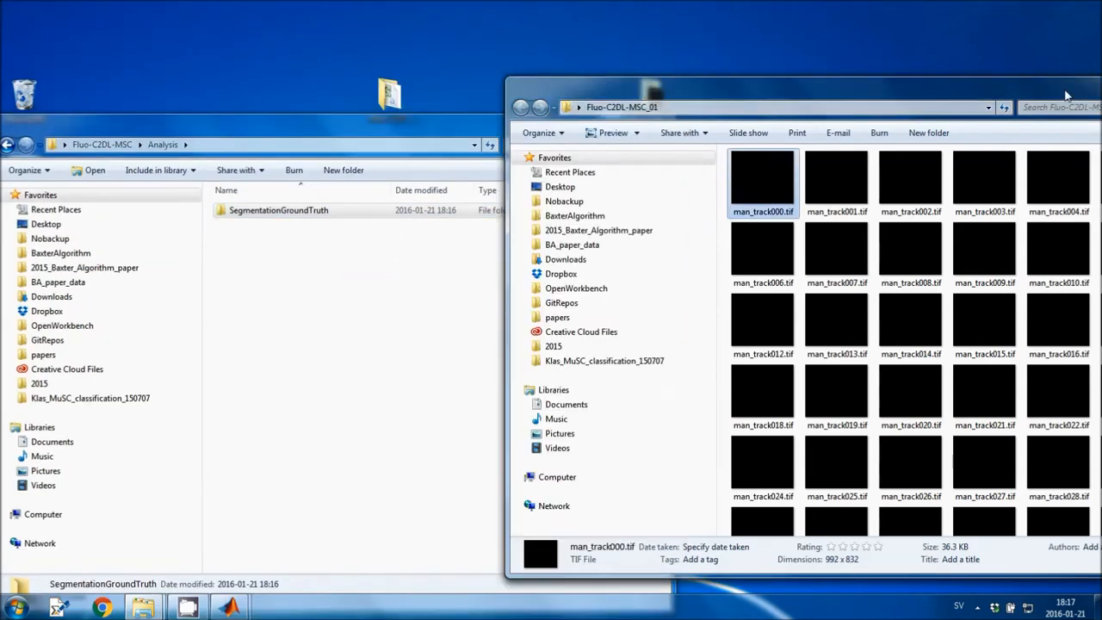
{"action": "left_click_drag", "start_coordinate": [1068, 94], "coordinate": [760, 104]}
{"action": "left_click", "coordinate": [866, 94]}
{"action": "left_click", "coordinate": [425, 152]}
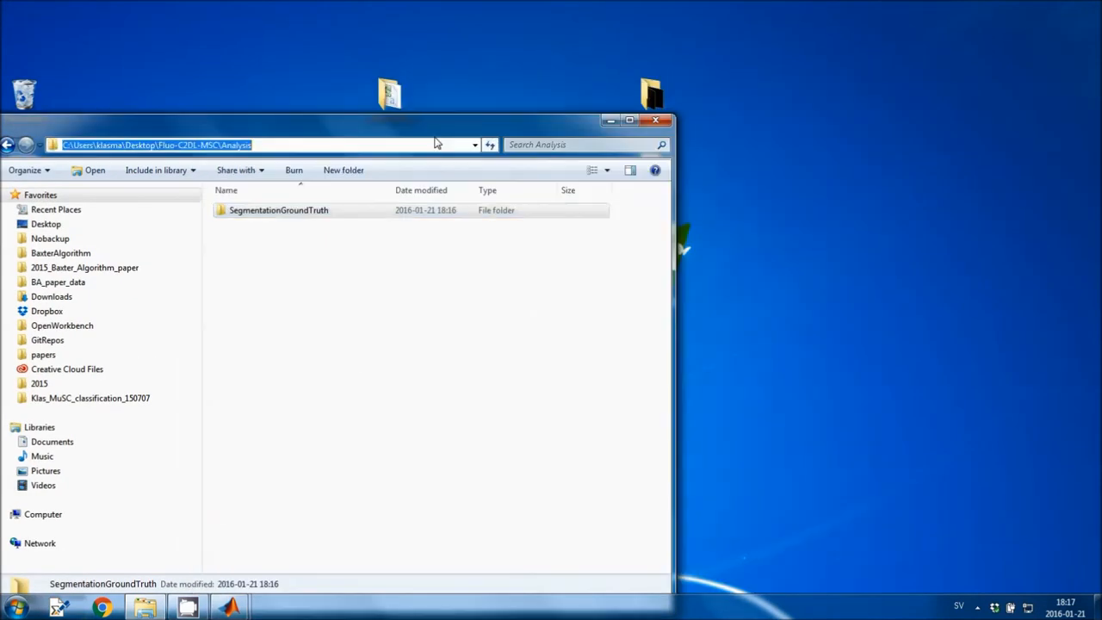
{"action": "left_click_drag", "start_coordinate": [357, 129], "coordinate": [131, 133]}
{"action": "left_click_drag", "start_coordinate": [749, 217], "coordinate": [45, 215]}
{"action": "left_click_drag", "start_coordinate": [99, 131], "coordinate": [601, 107]}
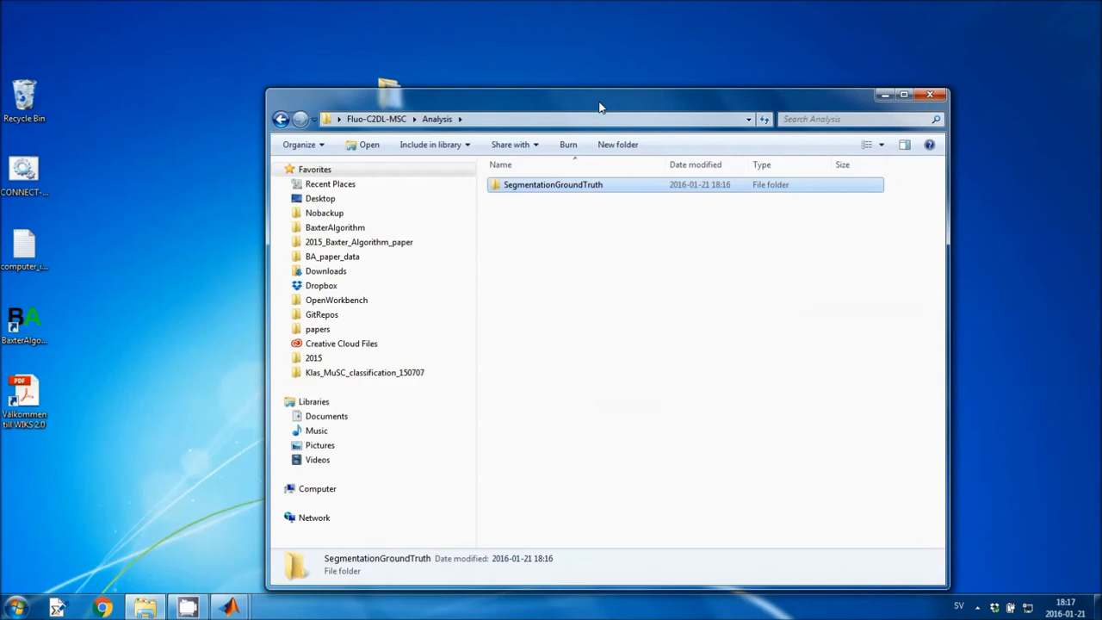
- Open SegmentationGroundTruth and place a second window showing the Fluo-C2DL-MSC experiment folder beside it
{"action": "double_click", "coordinate": [556, 188]}
{"action": "left_click_drag", "start_coordinate": [501, 105], "coordinate": [646, 85]}
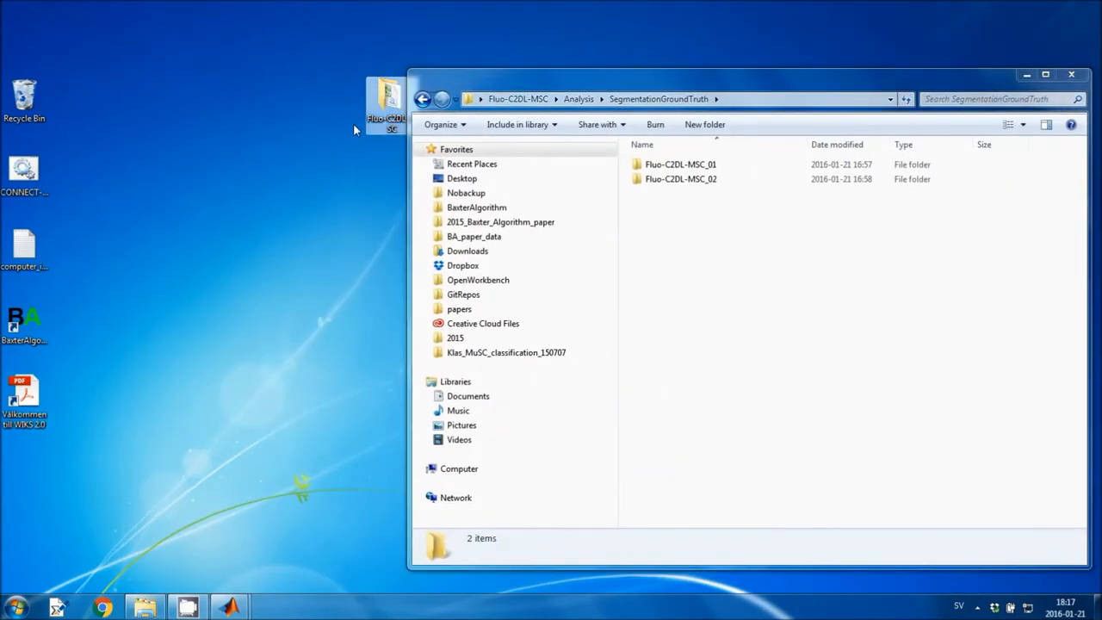
{"action": "double_click", "coordinate": [386, 102]}
{"action": "left_click_drag", "start_coordinate": [301, 6], "coordinate": [262, 60]}
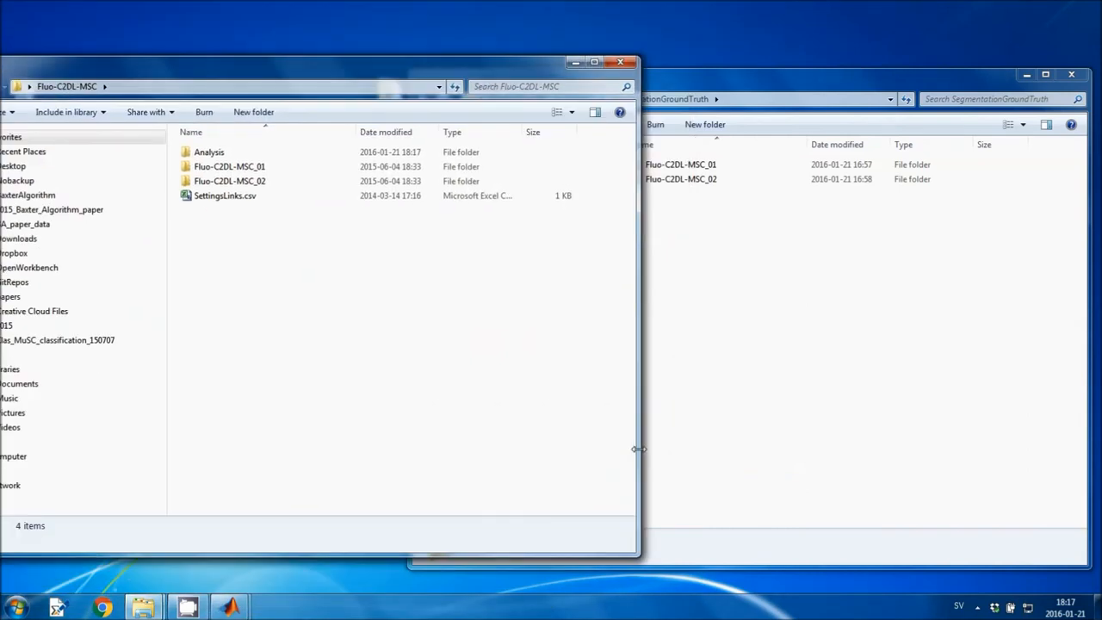
{"action": "left_click_drag", "start_coordinate": [639, 455], "coordinate": [376, 455]}
- Compare the images in the experiment's Fluo-C2DL-MSC_01 folder with the label images in the SegmentationGroundTruth folder of the same name
{"action": "double_click", "coordinate": [222, 166]}
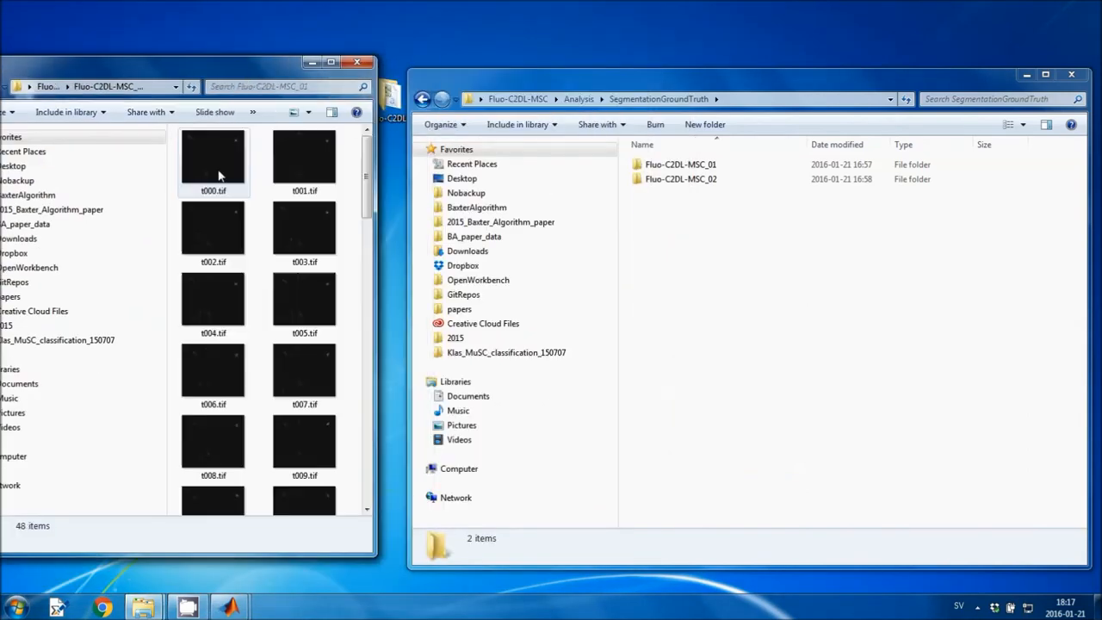
{"action": "left_click", "coordinate": [41, 90]}
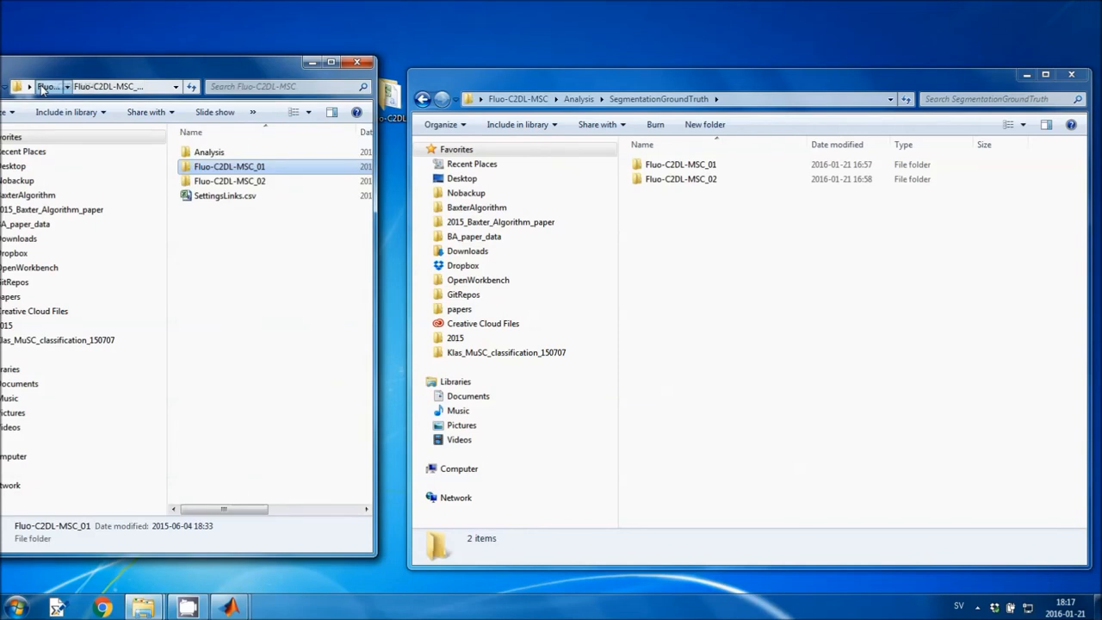
{"action": "double_click", "coordinate": [681, 164]}
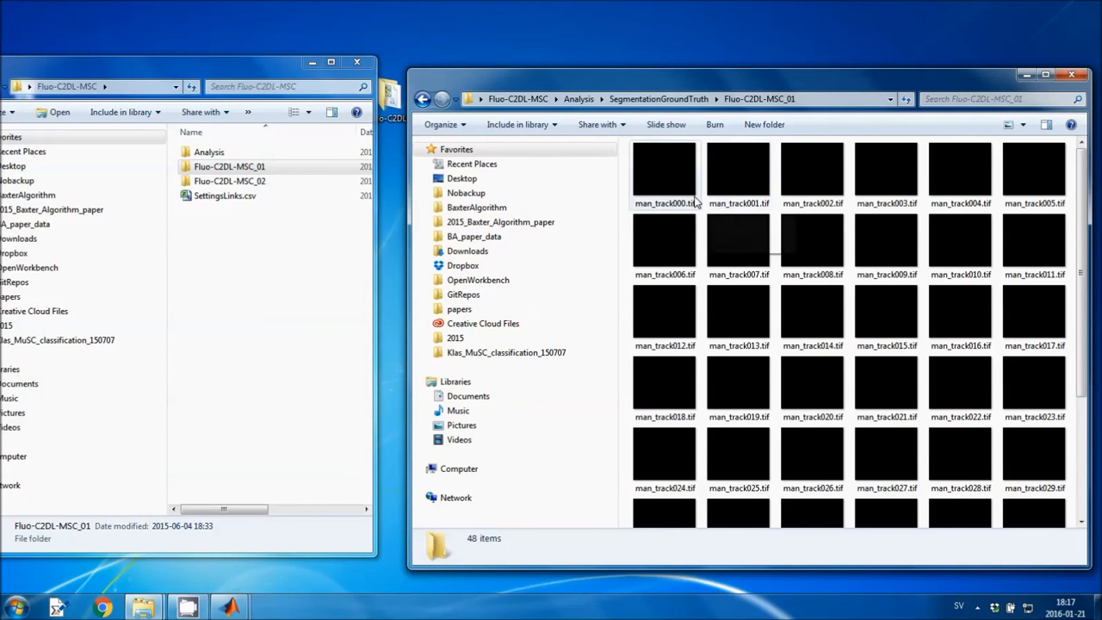
{"action": "left_click", "coordinate": [692, 196]}
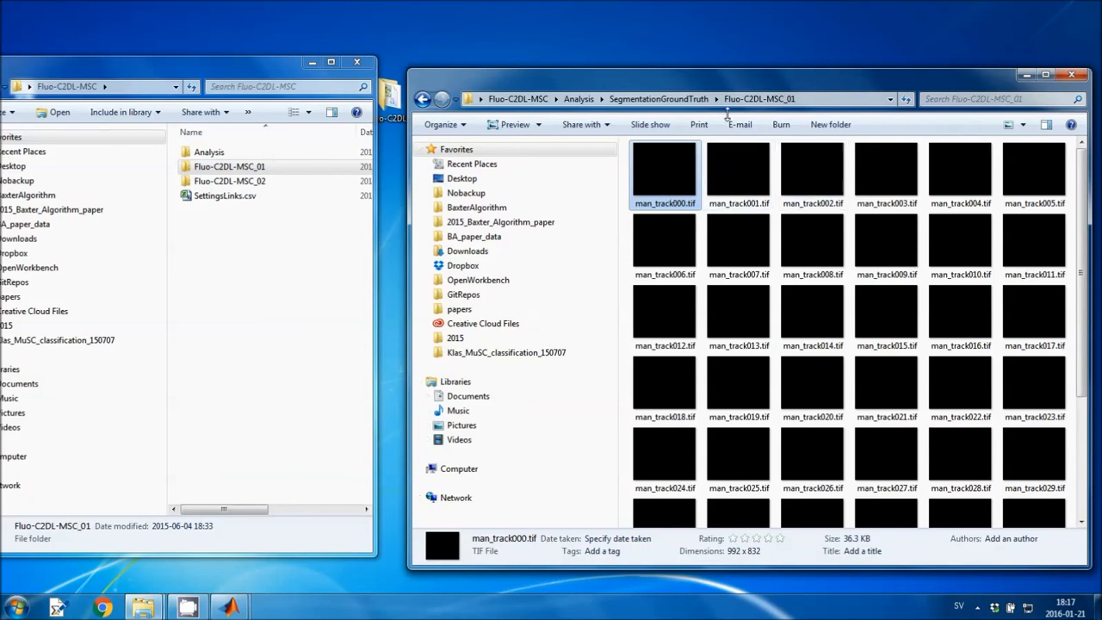
{"action": "left_click", "coordinate": [660, 99]}
- Switch to BaxterAlgorithms and open the segmentation parameter settings for the selected image sequences
{"action": "mouse_move", "coordinate": [229, 608]}
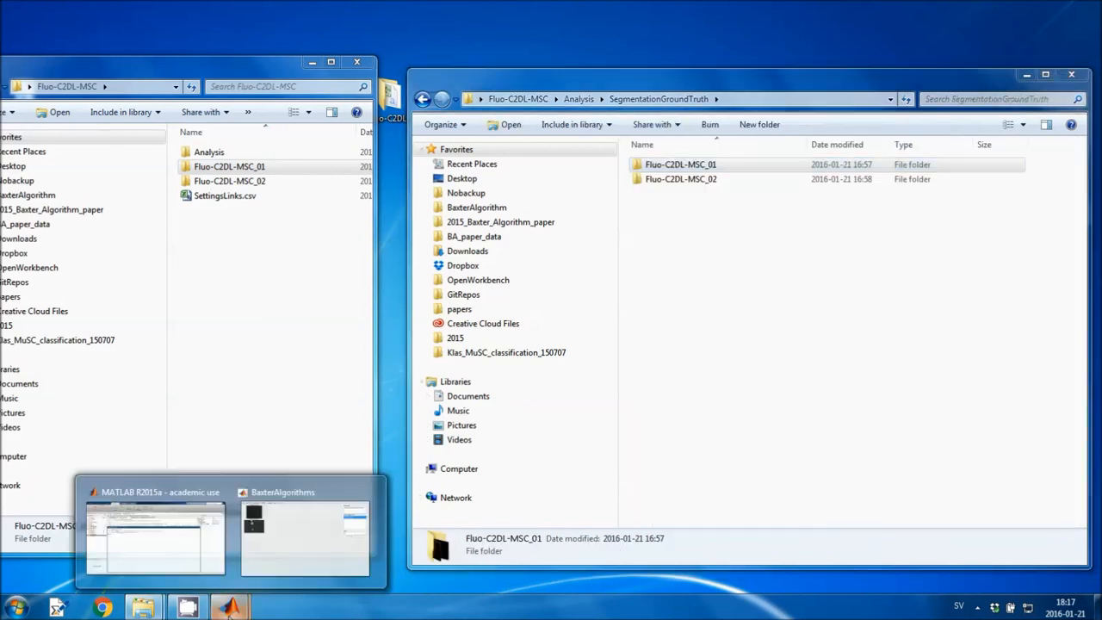
{"action": "left_click", "coordinate": [188, 551]}
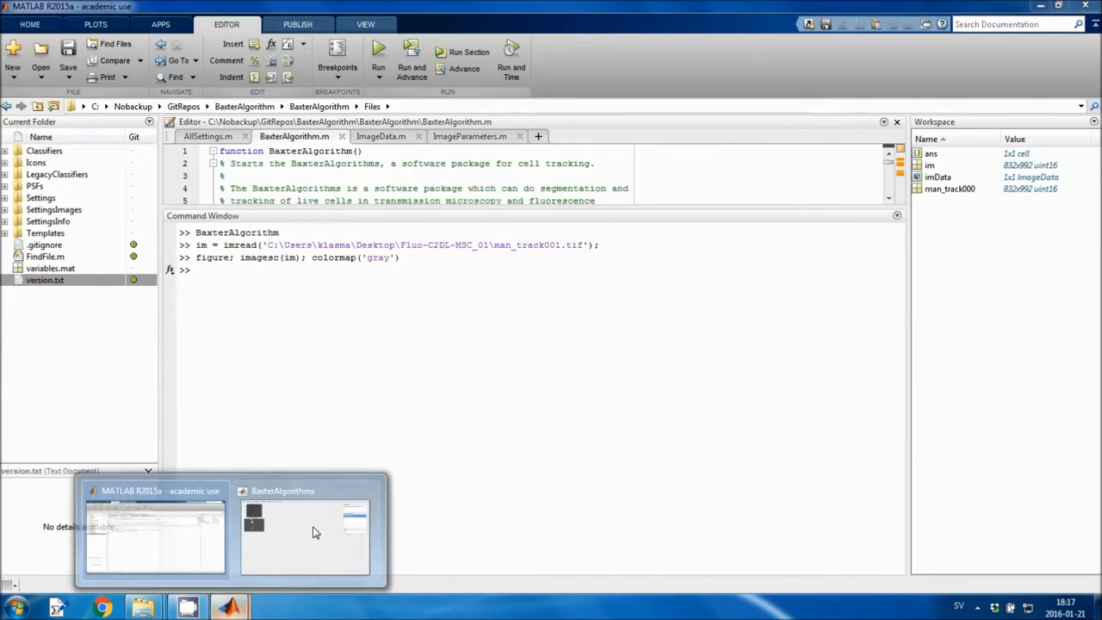
{"action": "left_click", "coordinate": [313, 544]}
{"action": "left_click", "coordinate": [163, 52]}
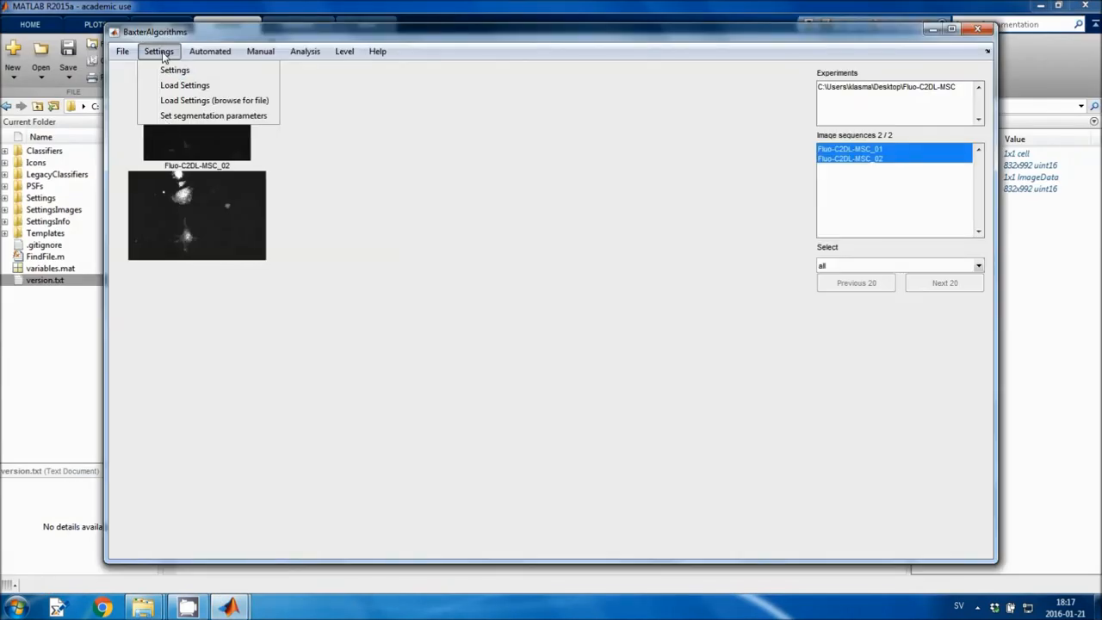
{"action": "left_click", "coordinate": [198, 115]}
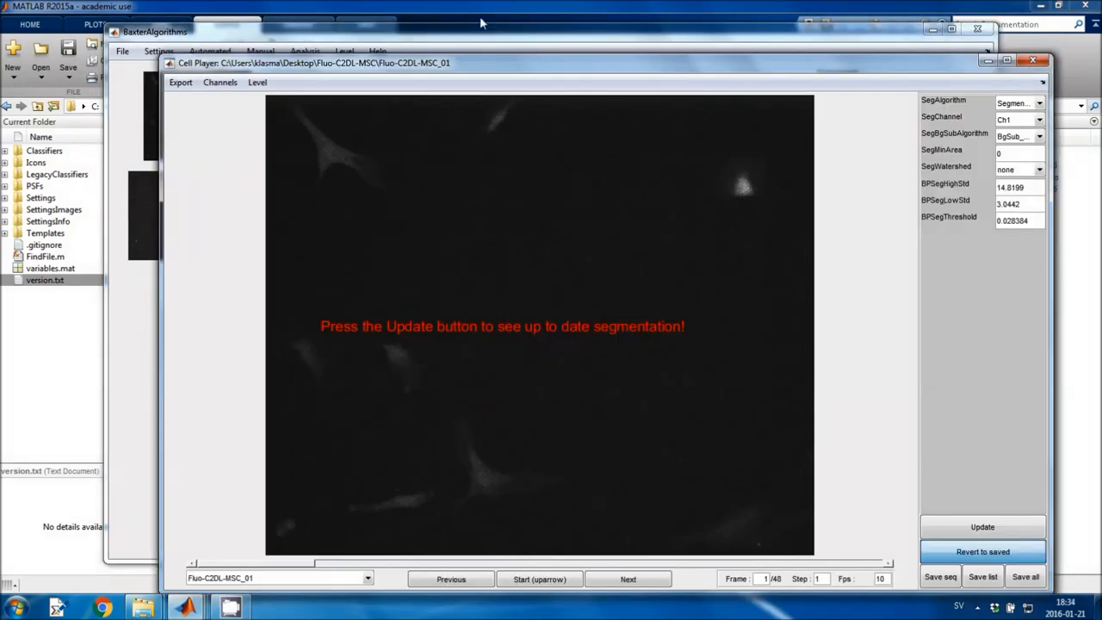
{"action": "left_click_drag", "start_coordinate": [408, 62], "coordinate": [394, 47]}
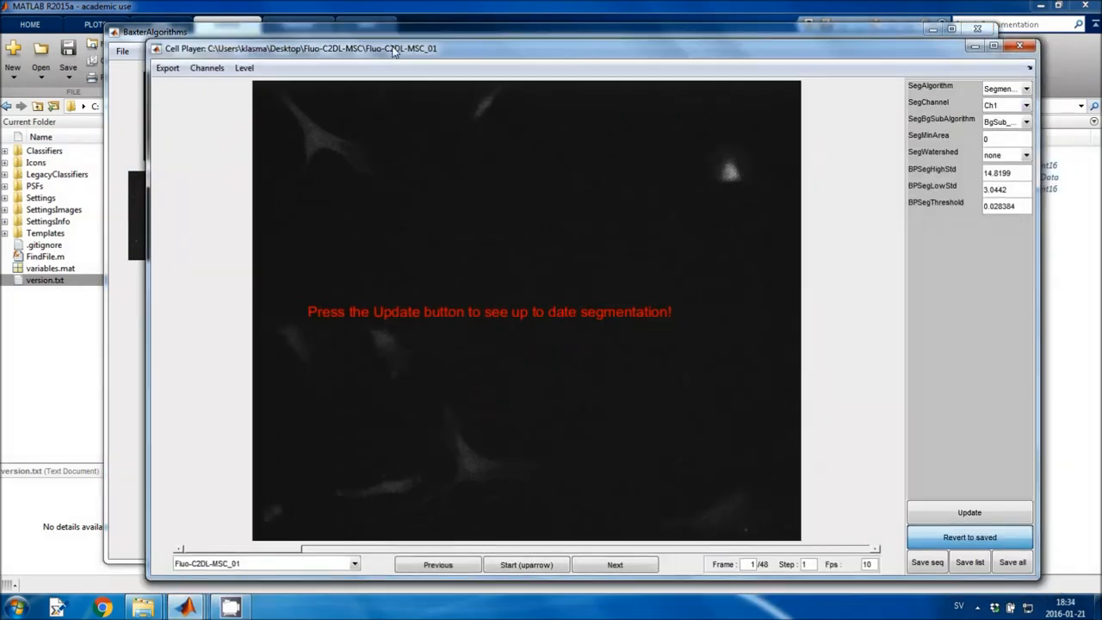
- Set the Cell Player's level to advanced so that more segmentation settings are offered
{"action": "left_click", "coordinate": [1021, 93]}
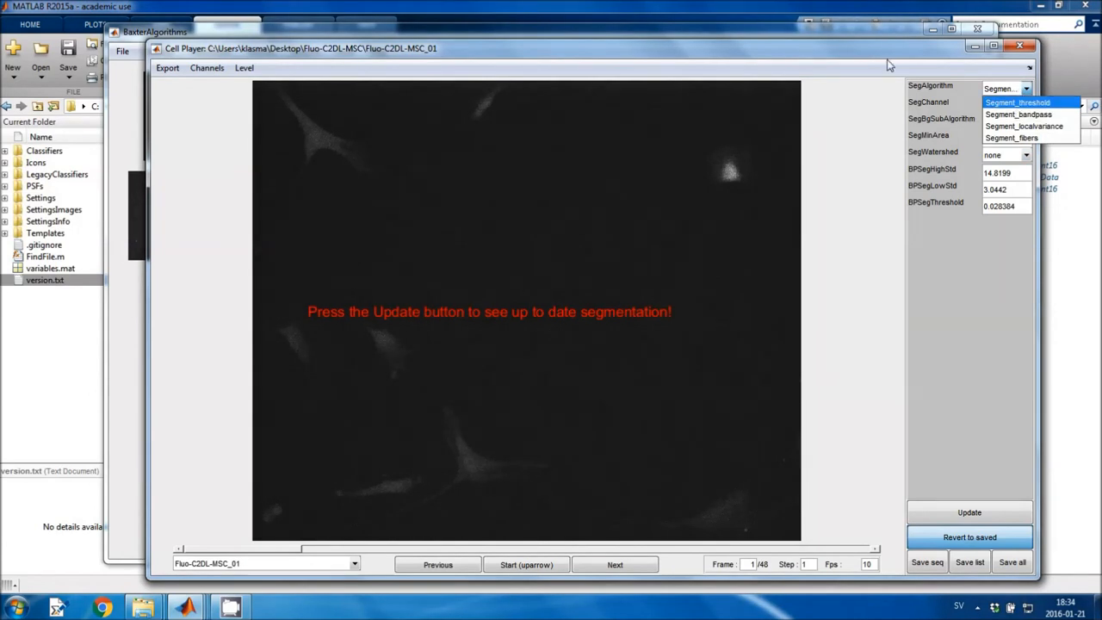
{"action": "left_click", "coordinate": [243, 68]}
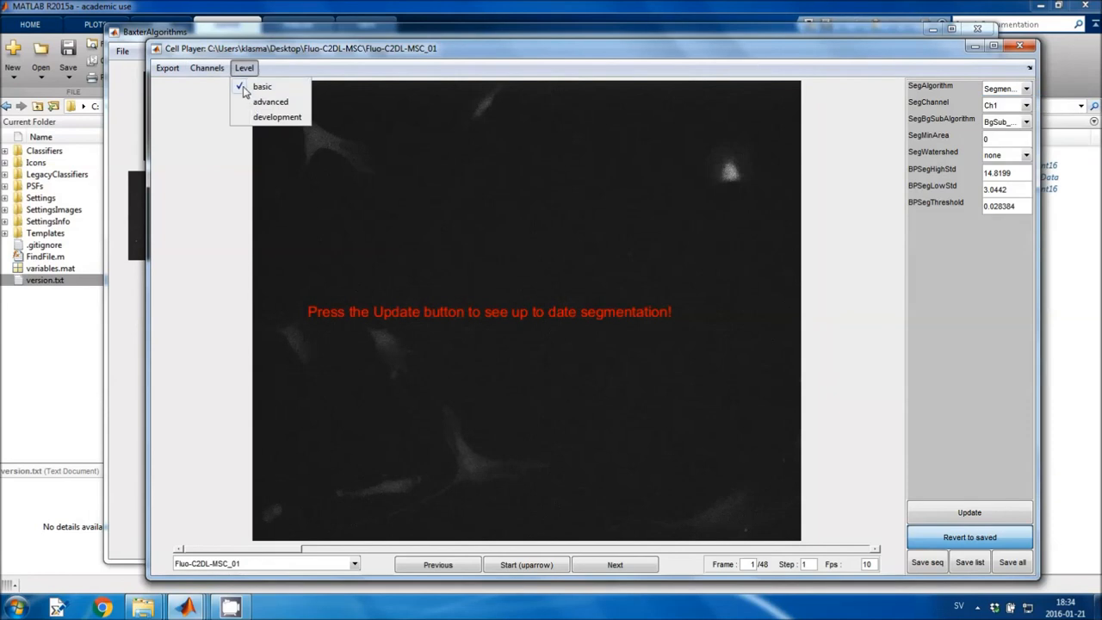
{"action": "left_click", "coordinate": [255, 102]}
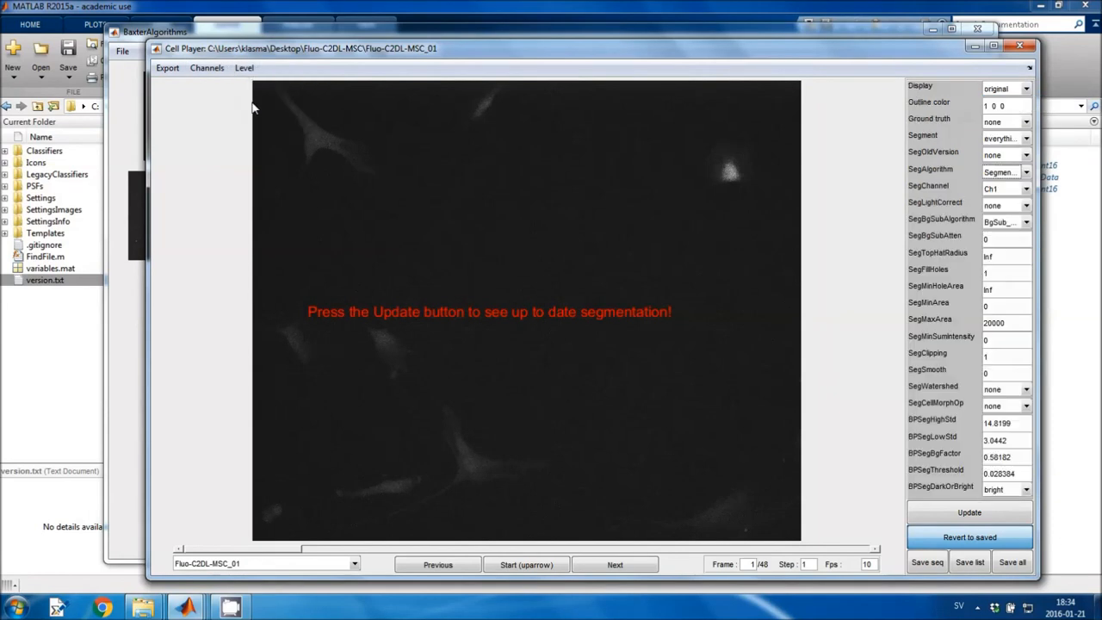
- Set SegAlgorithm to Segment_import and SegImportFolder to SegmentationGroundTruth
{"action": "left_click", "coordinate": [1025, 173]}
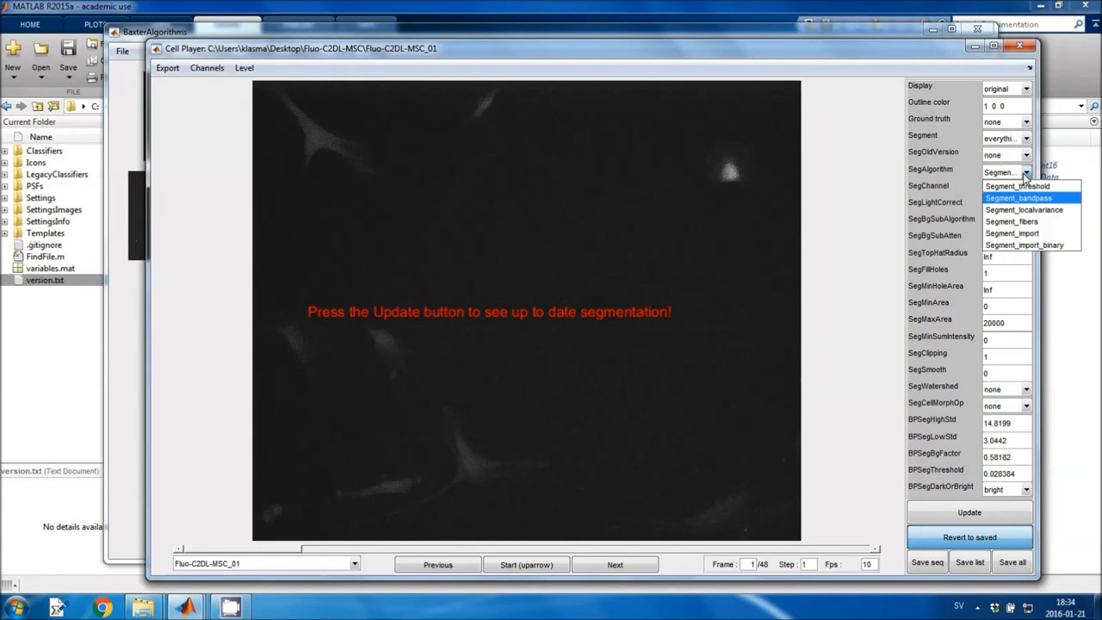
{"action": "left_click", "coordinate": [1012, 234]}
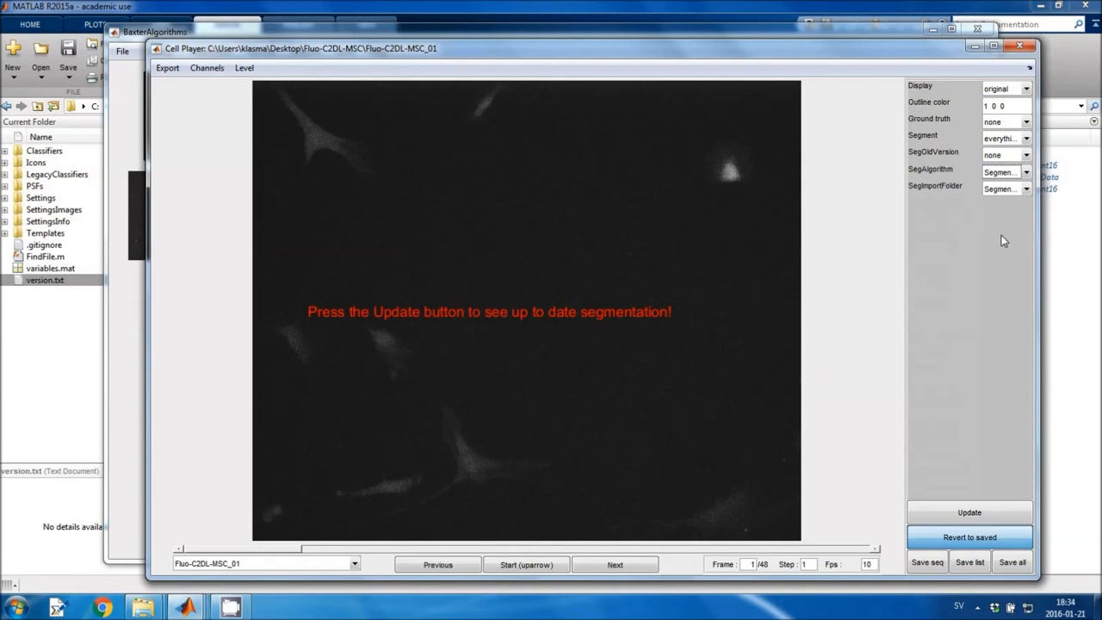
{"action": "left_click", "coordinate": [1004, 186]}
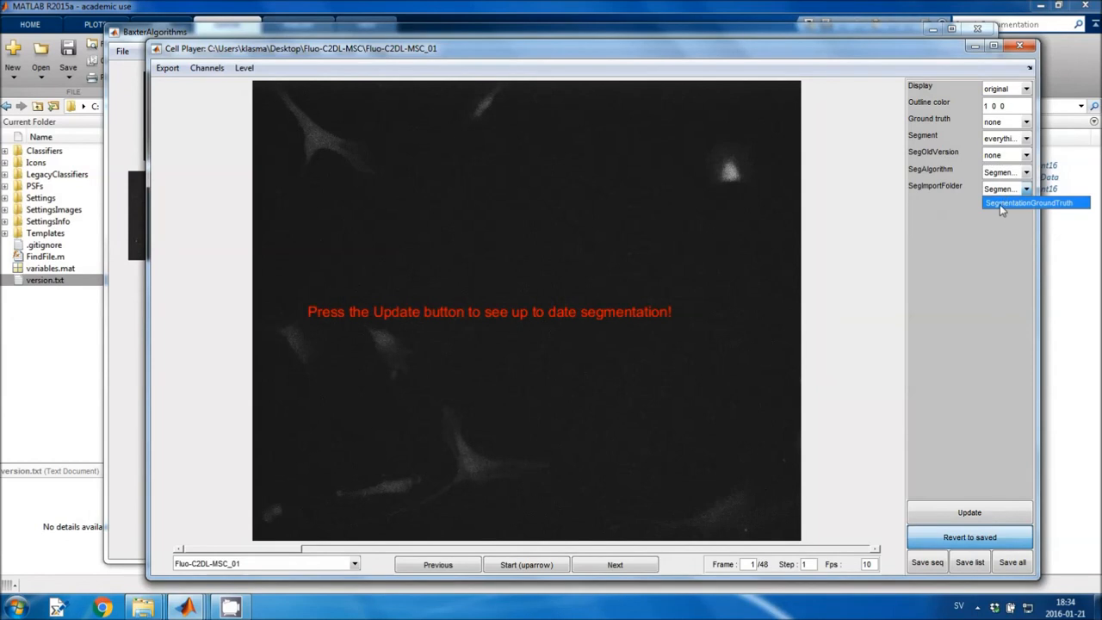
{"action": "left_click", "coordinate": [1006, 205]}
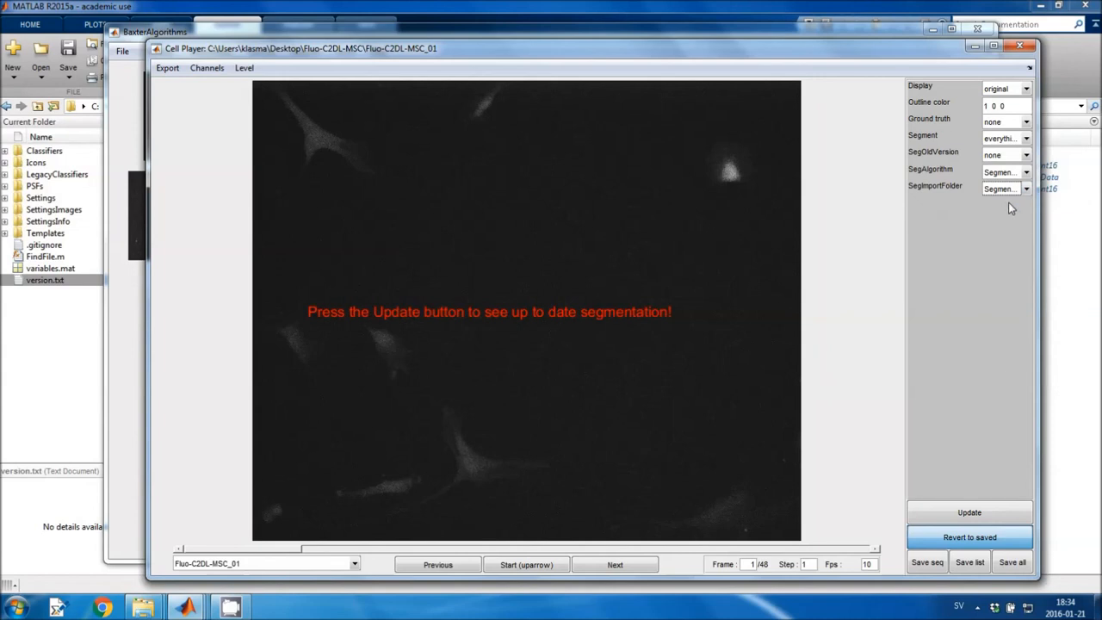
- Update the segmentation display and play Fluo-C2DL-MSC_01 up to frame 9 to check the imported outlines
{"action": "left_click", "coordinate": [975, 511]}
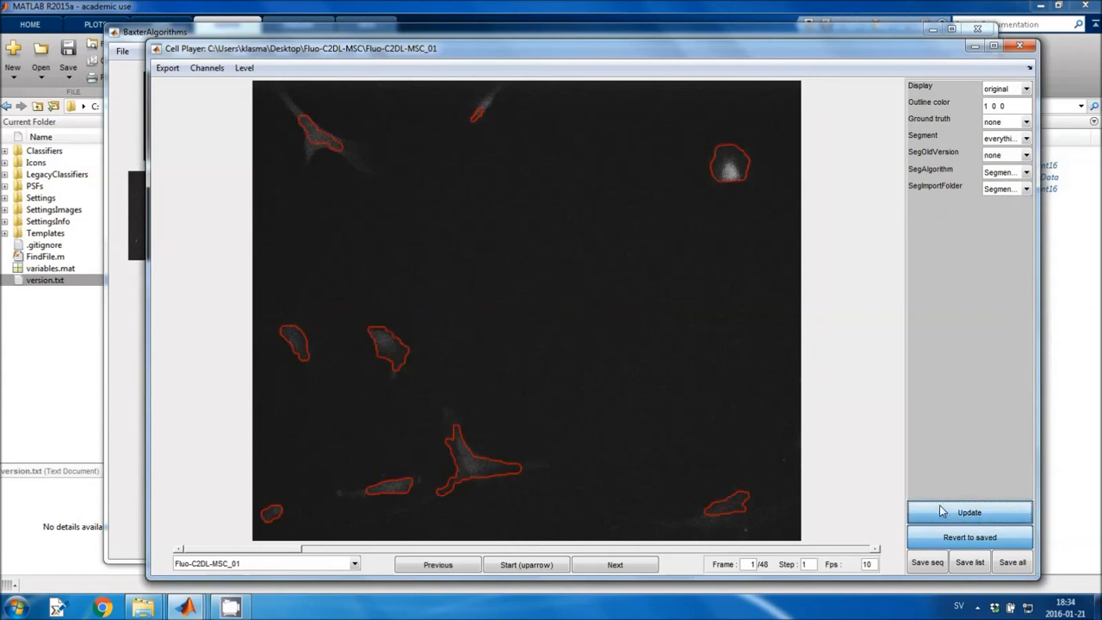
{"action": "left_click", "coordinate": [514, 569]}
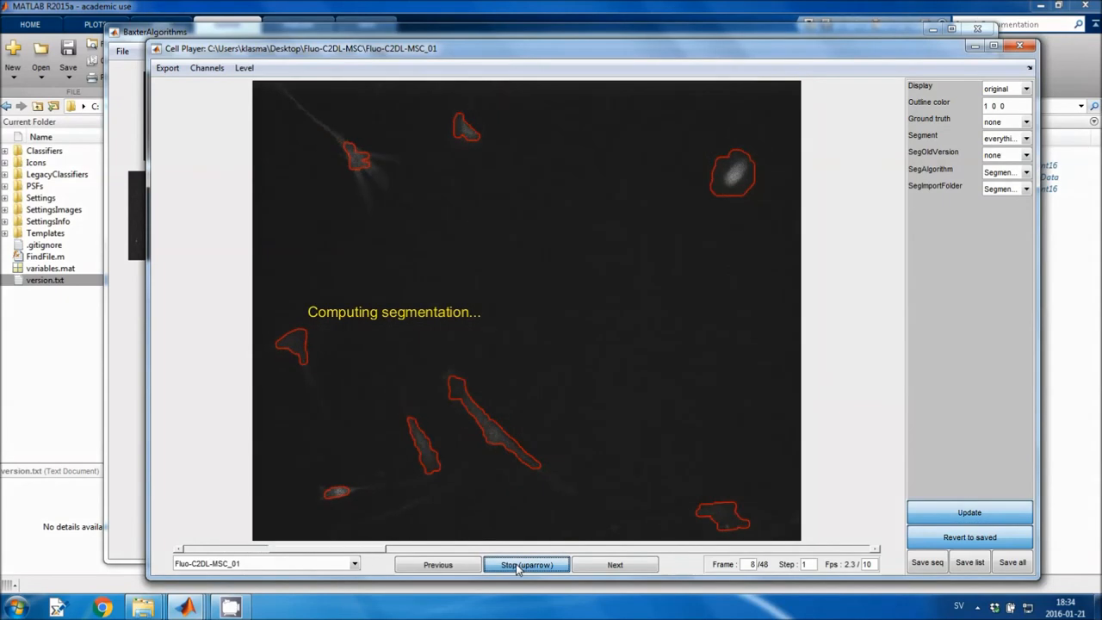
{"action": "left_click", "coordinate": [517, 568]}
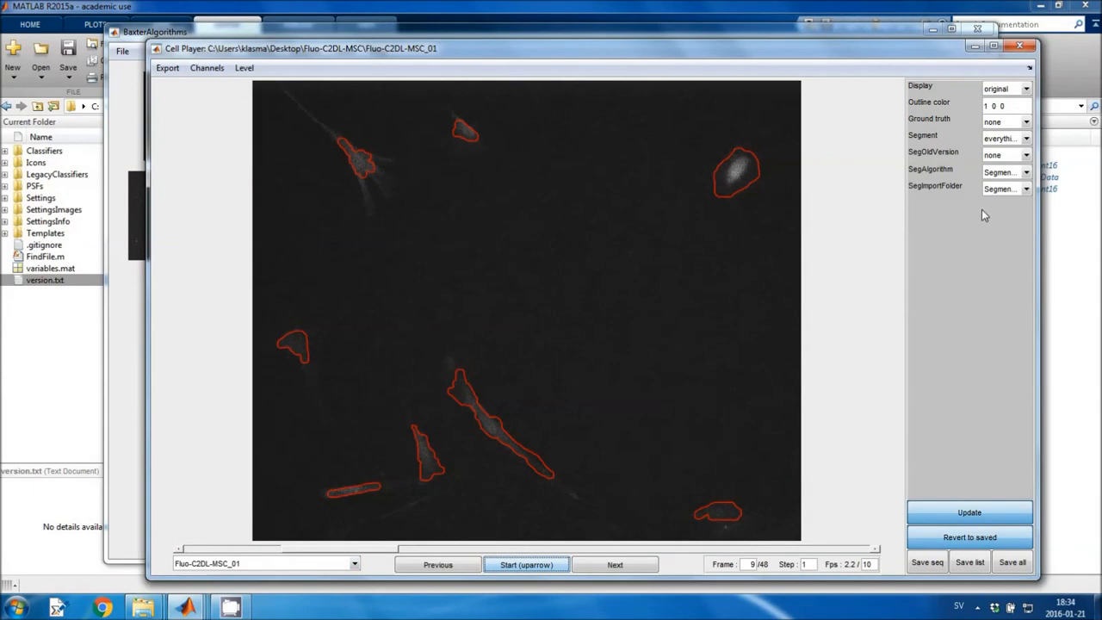
- Change SegAlgorithm to Segment_import_binary
{"action": "left_click", "coordinate": [1013, 173]}
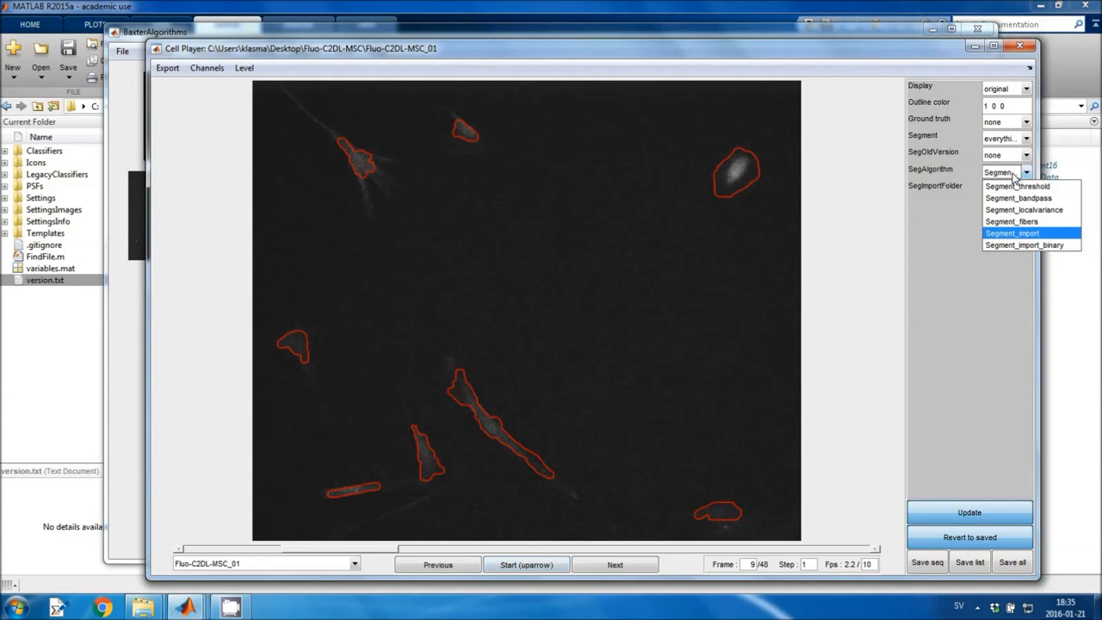
{"action": "left_click", "coordinate": [1010, 246]}
{"action": "mouse_move", "coordinate": [967, 258]}
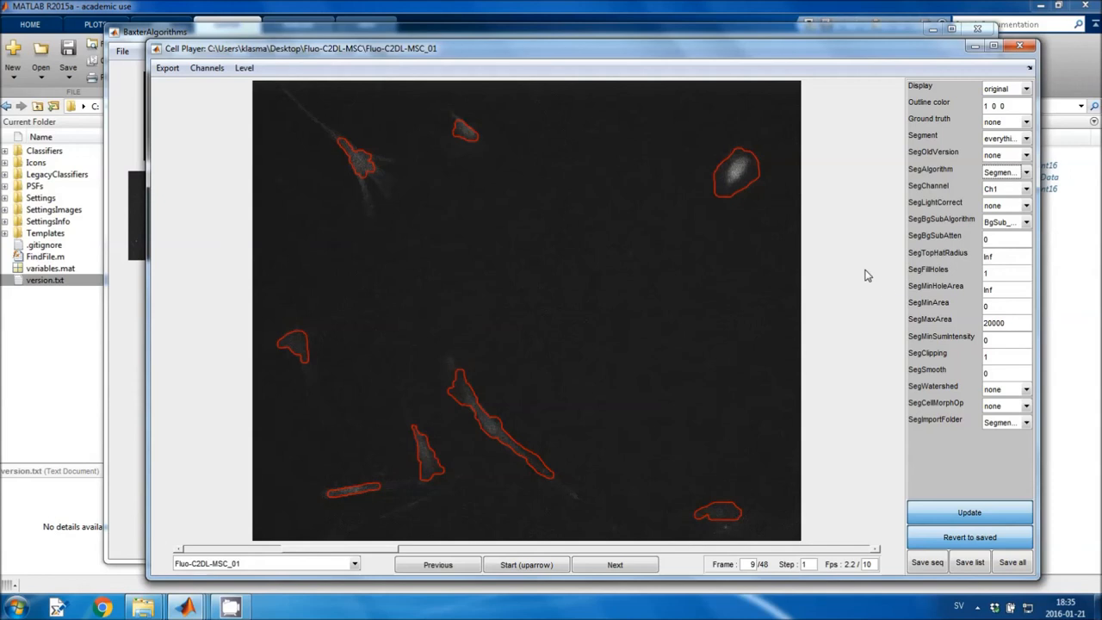
- Try a SegMinArea of 2000 on the imported segmentation and set it back to 0
{"action": "double_click", "coordinate": [1004, 307]}
{"action": "key", "text": "Return"}
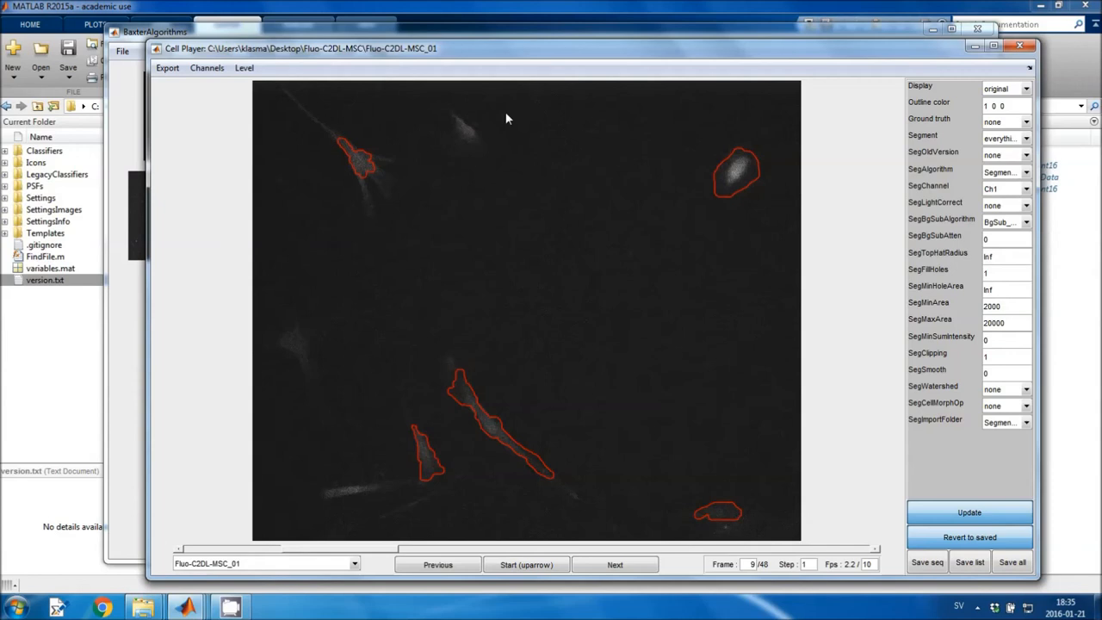
{"action": "double_click", "coordinate": [1011, 306]}
{"action": "type", "text": "0"}
{"action": "key", "text": "Return"}
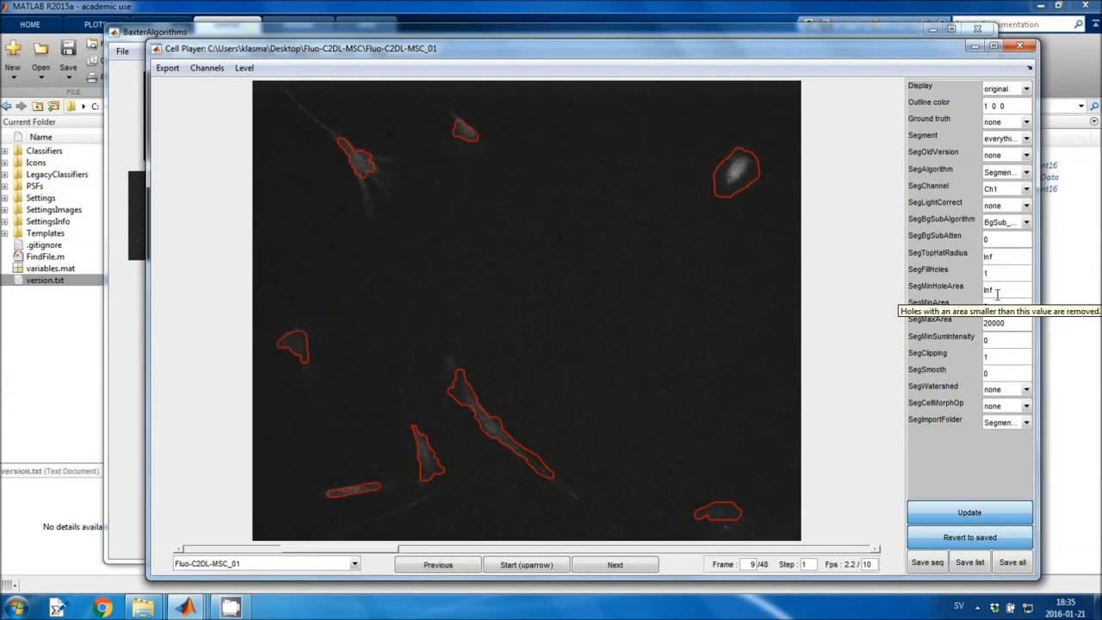
- Try the shape option for SegWatershed on the imported segmentation and set it back to none
{"action": "left_click", "coordinate": [1005, 392]}
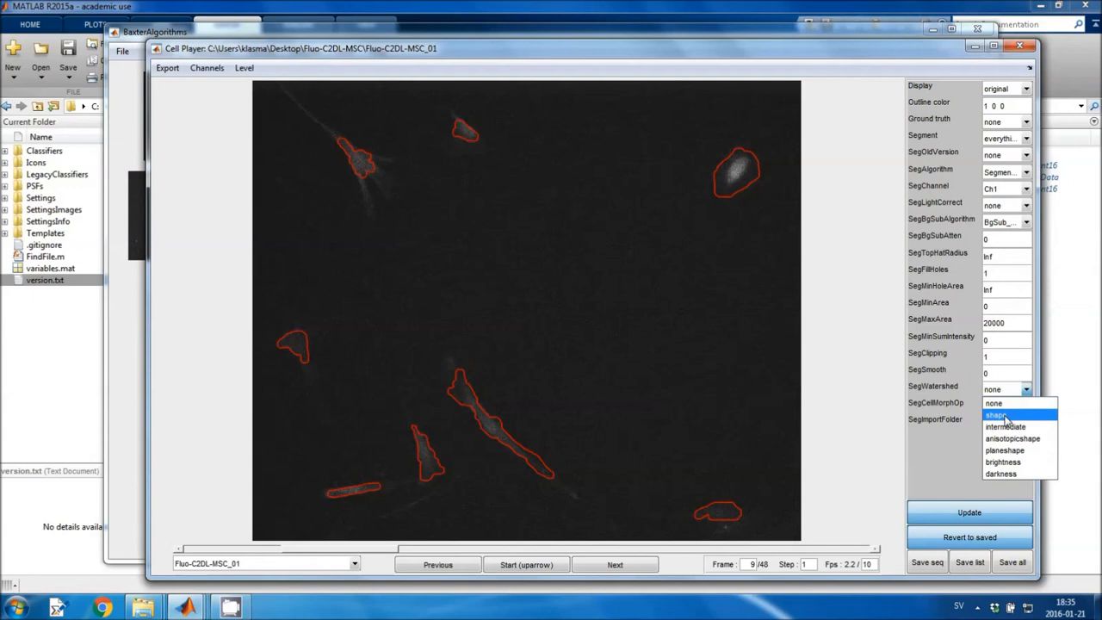
{"action": "left_click", "coordinate": [1006, 416]}
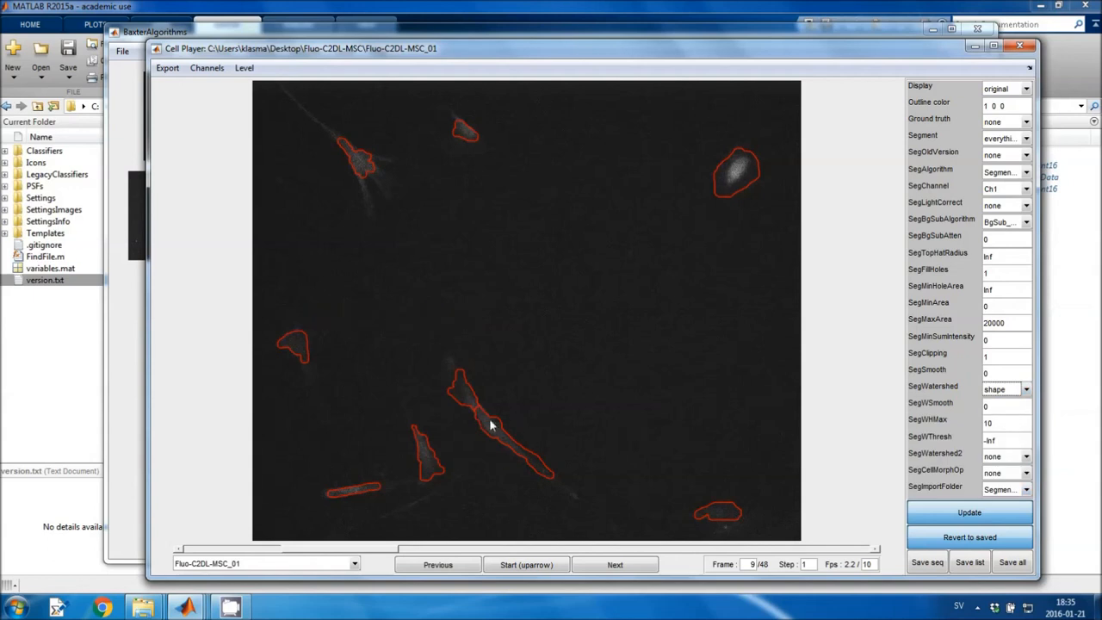
{"action": "left_click", "coordinate": [1004, 392]}
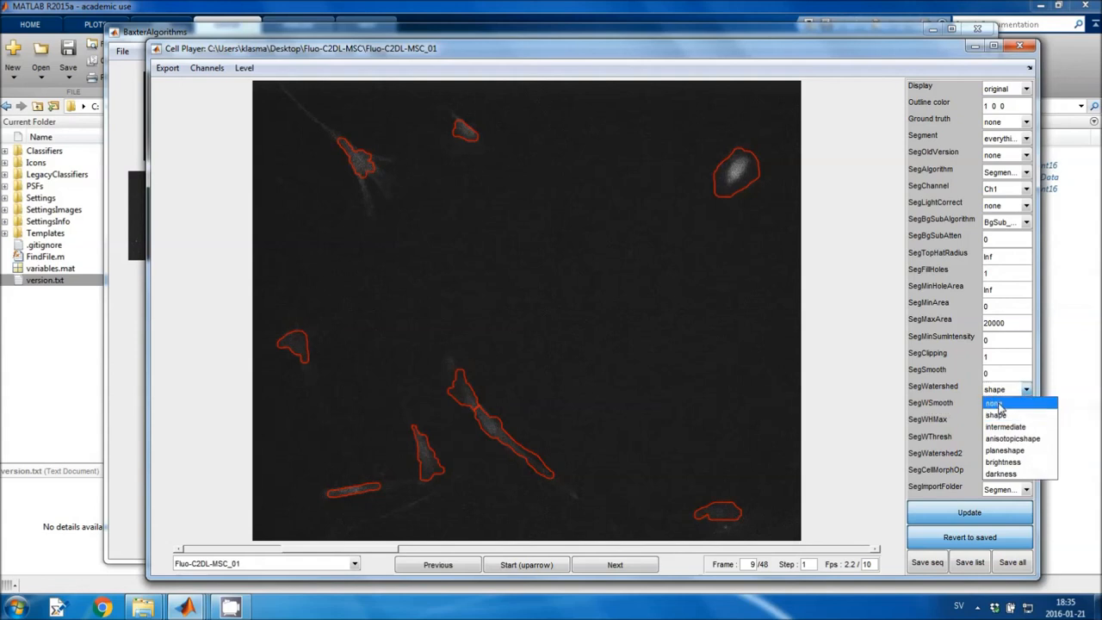
{"action": "left_click", "coordinate": [997, 404]}
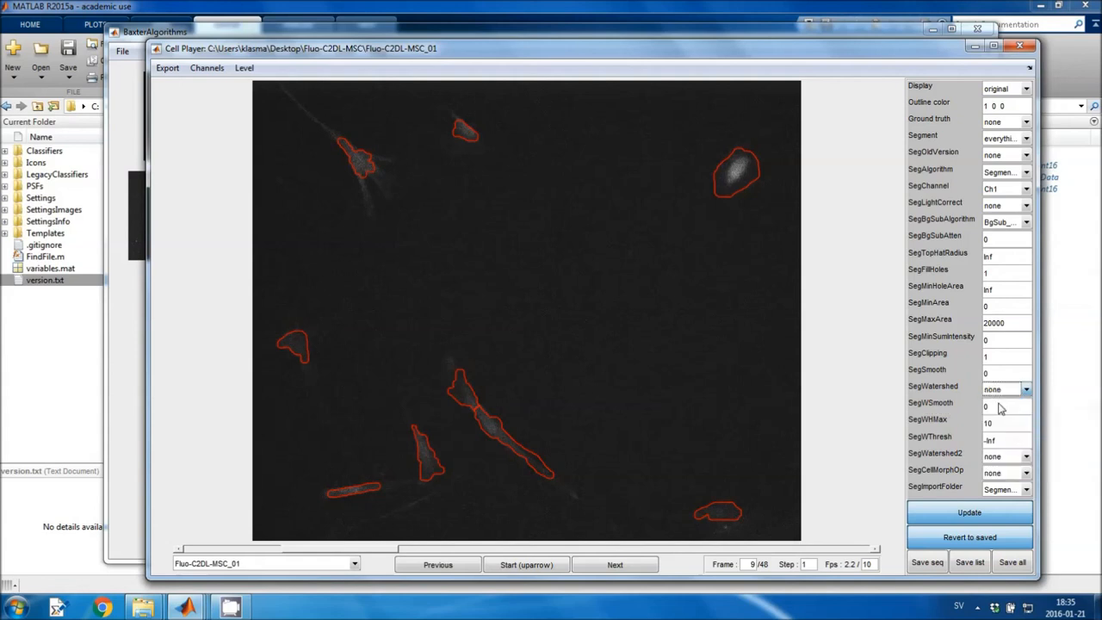
- Set SegAlgorithm back to Segment_import and save the segmentation settings for all image sequences, closing the Cell Player
{"action": "left_click", "coordinate": [1021, 226]}
{"action": "left_click", "coordinate": [934, 189]}
{"action": "left_click", "coordinate": [1006, 174]}
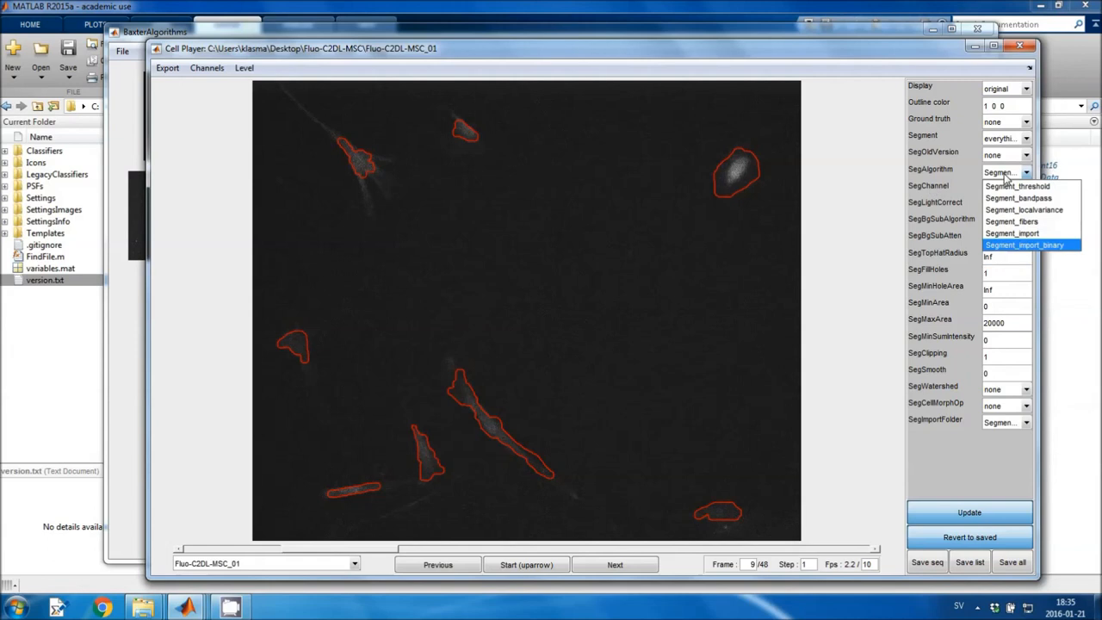
{"action": "left_click", "coordinate": [1013, 233]}
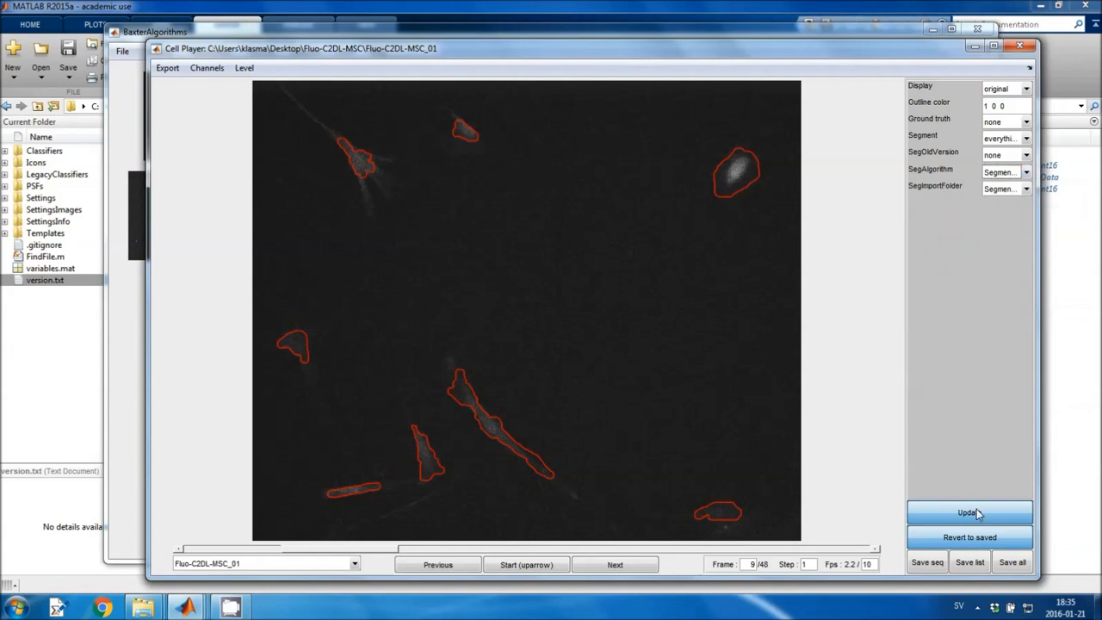
{"action": "left_click", "coordinate": [1013, 563]}
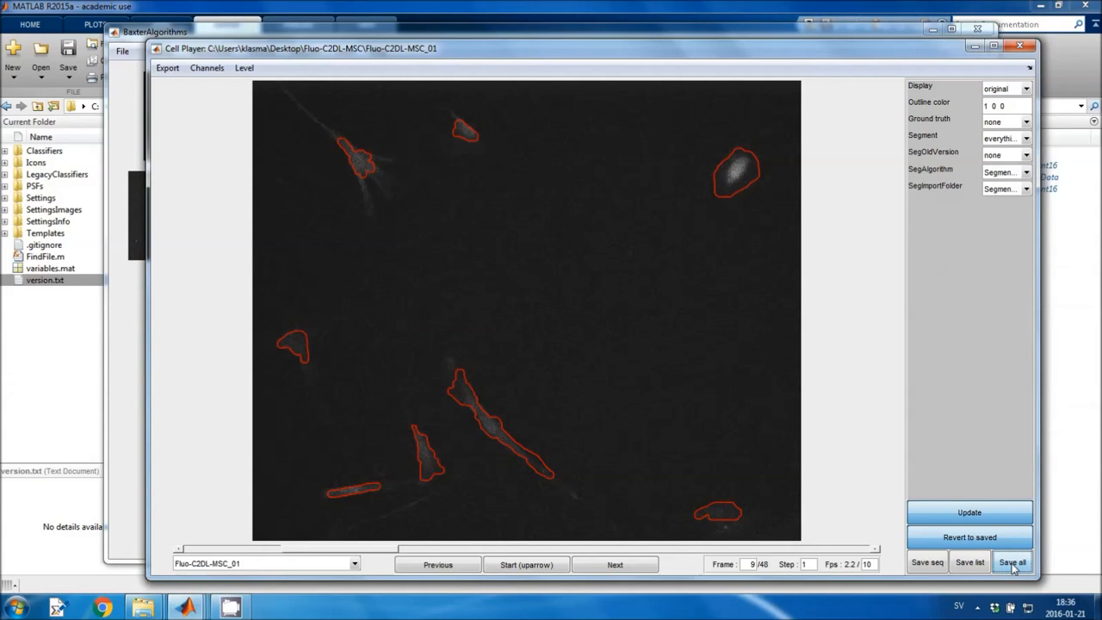
{"action": "left_click", "coordinate": [1020, 46]}
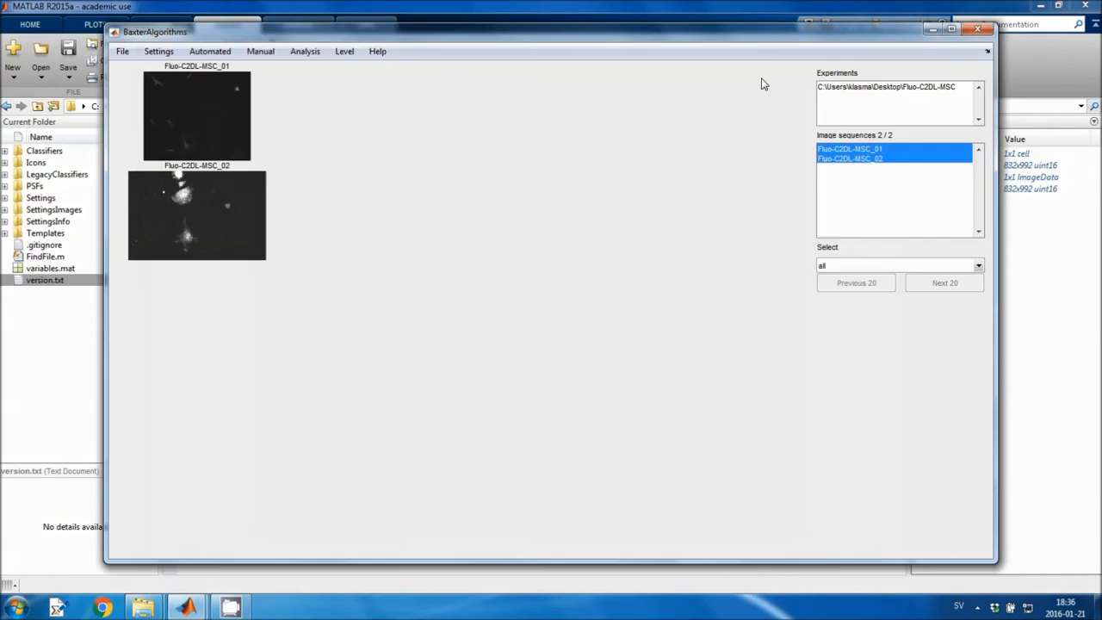
- Open the automated tracking for the two selected Fluo-C2DL-MSC image sequences
{"action": "left_click", "coordinate": [159, 51]}
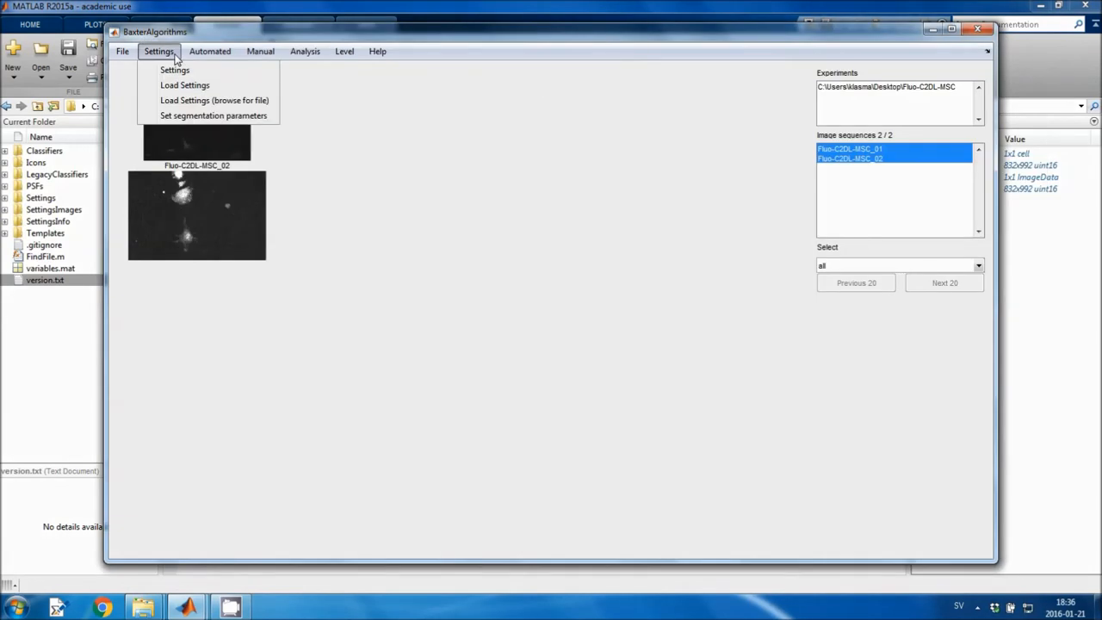
{"action": "mouse_move", "coordinate": [199, 51]}
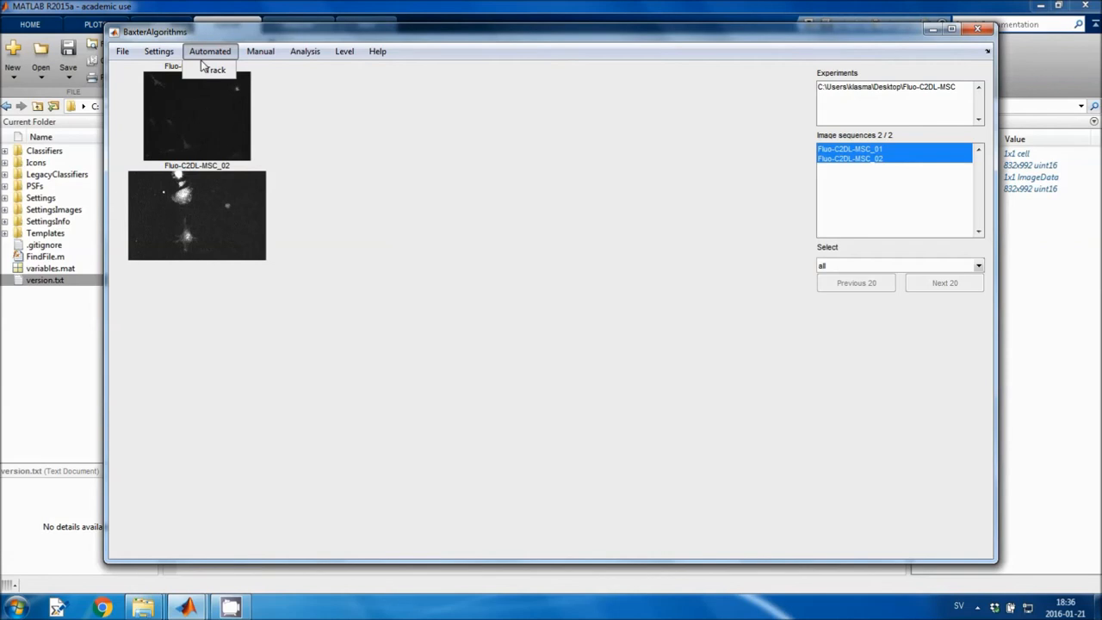